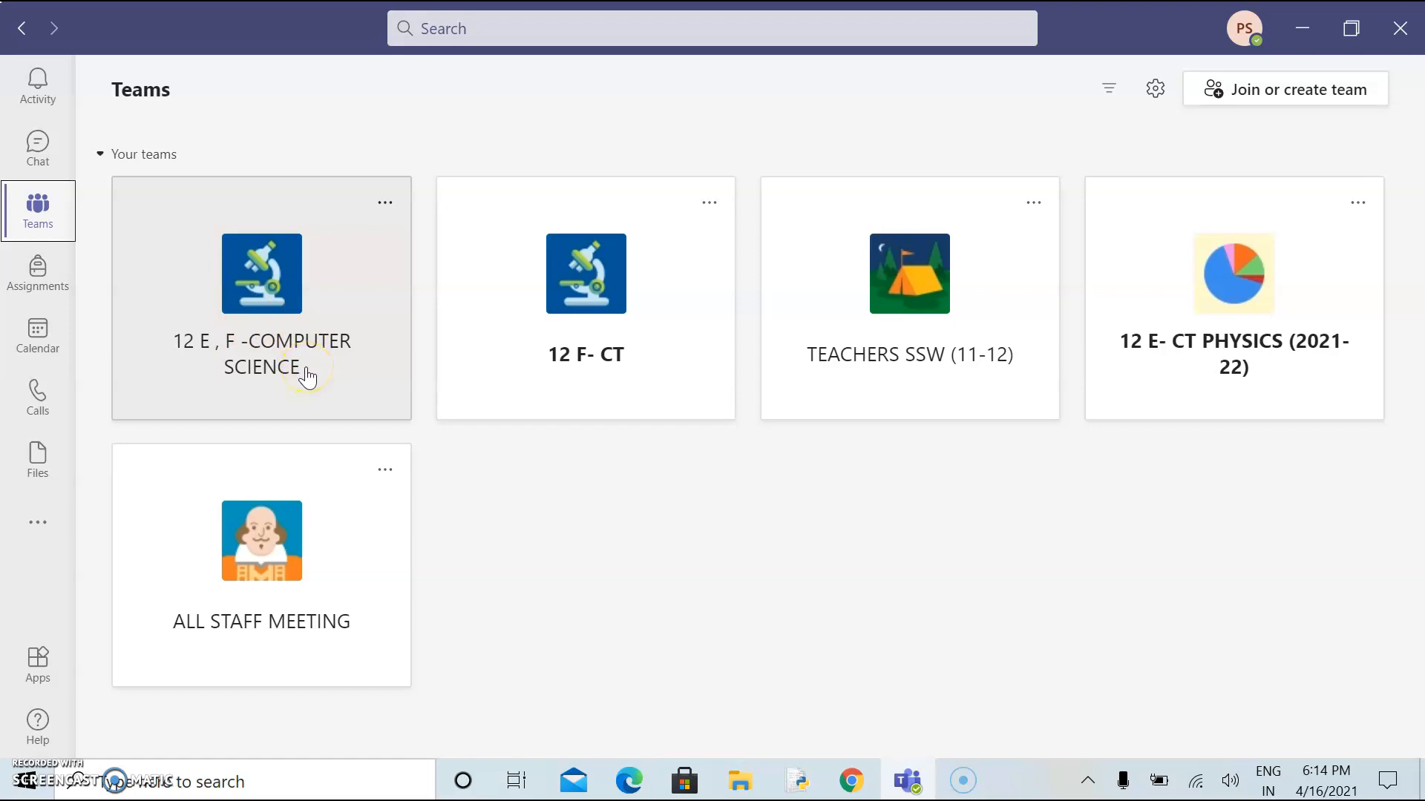
Create a new assignment for the 12 E , F -COMPUTER SCIENCE class and title it "assignment 1"
left_click(307, 376)
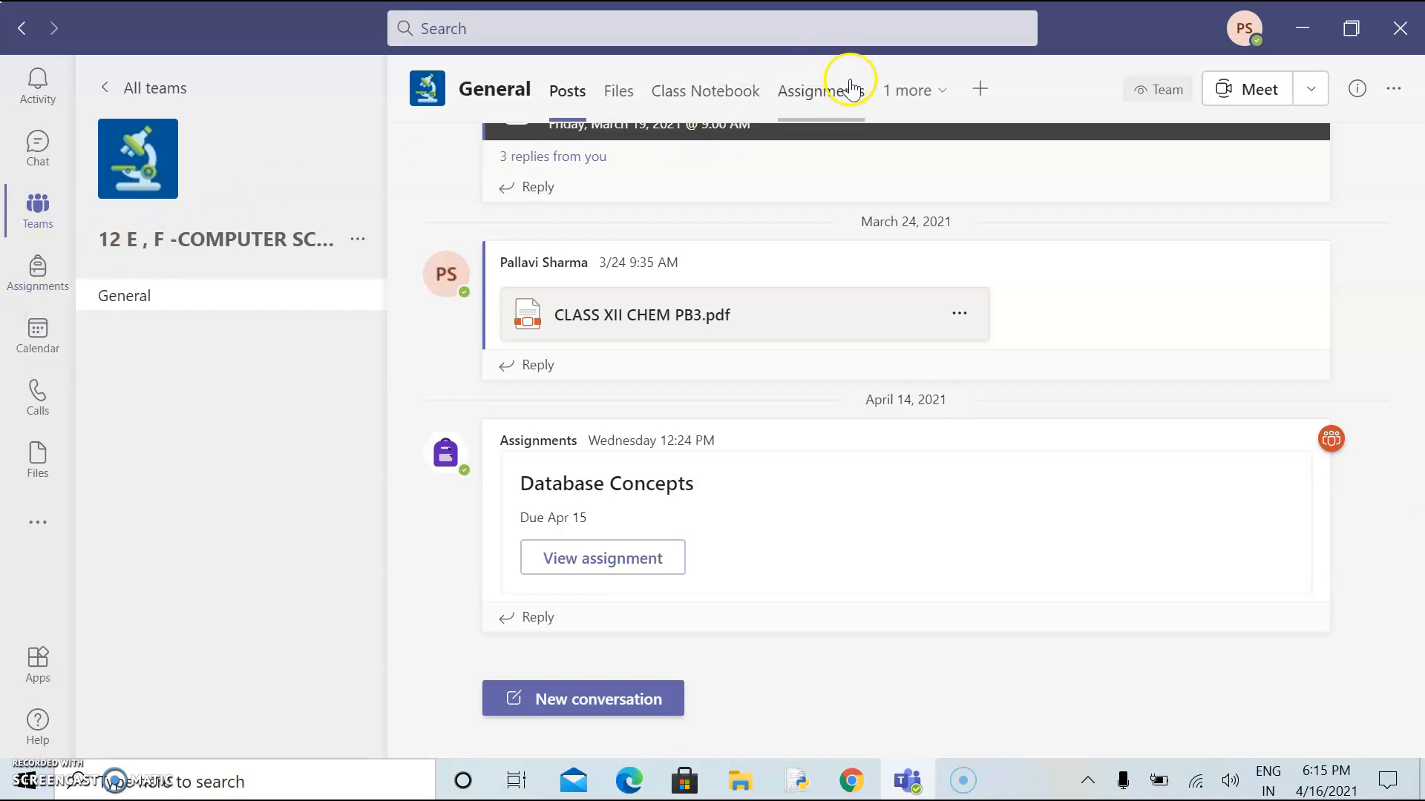
left_click(38, 271)
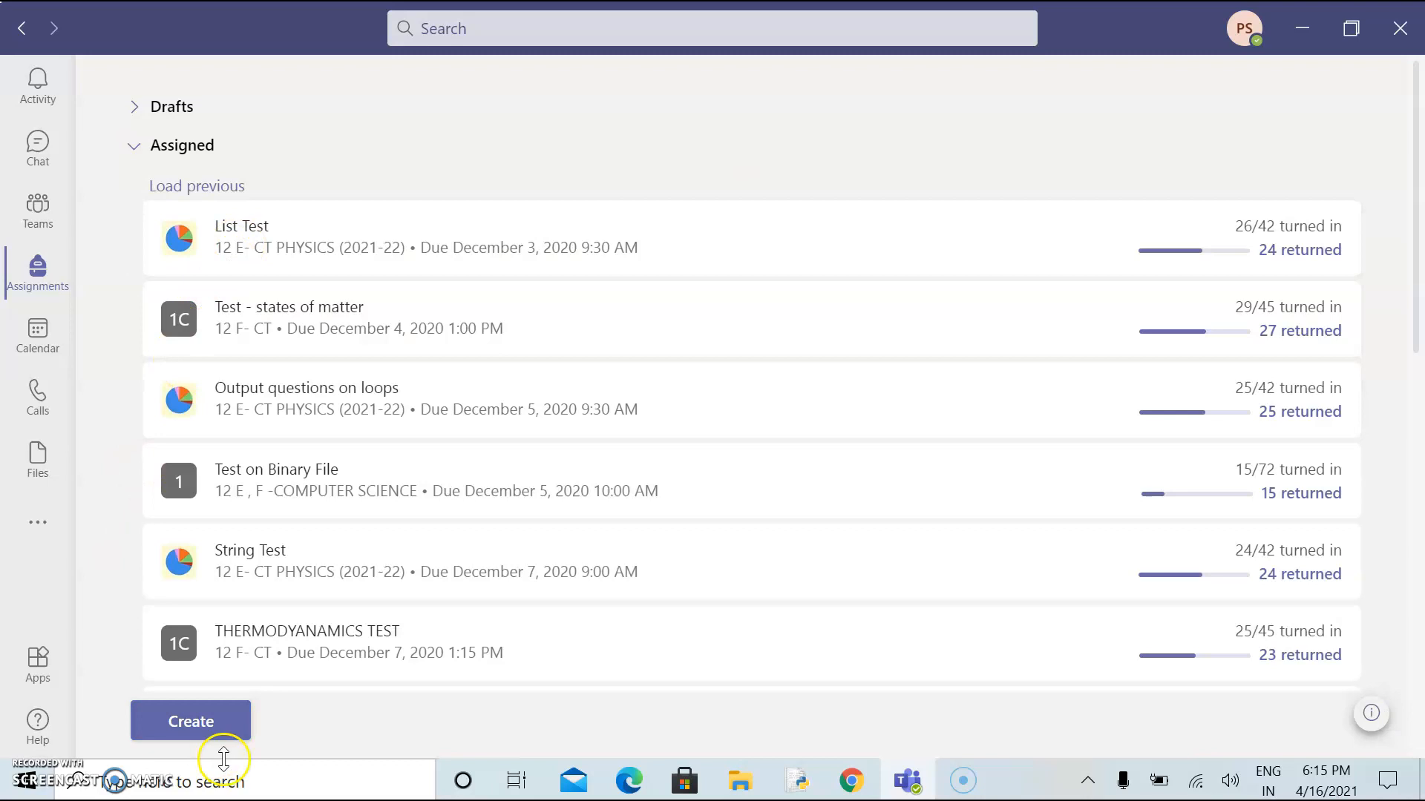
left_click(195, 723)
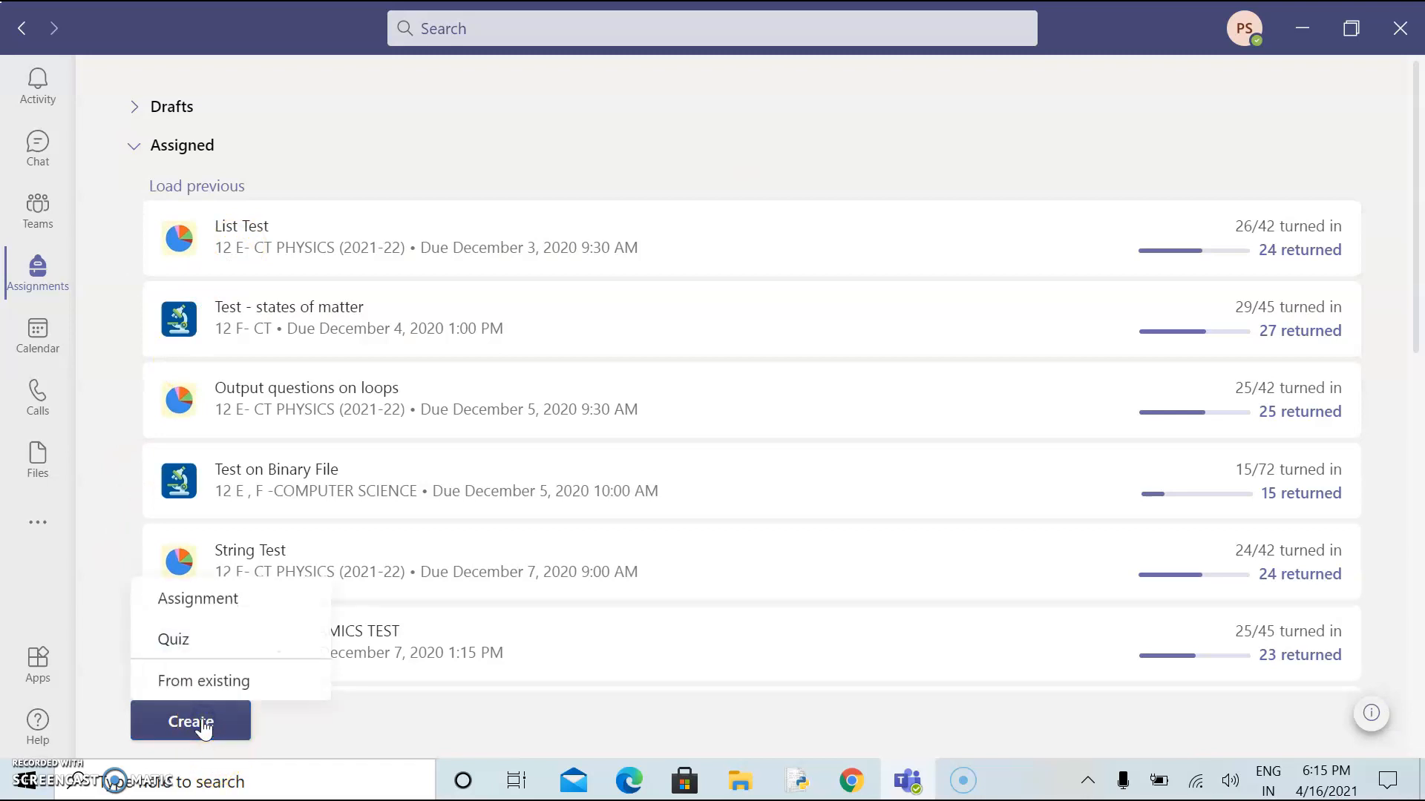
left_click(246, 605)
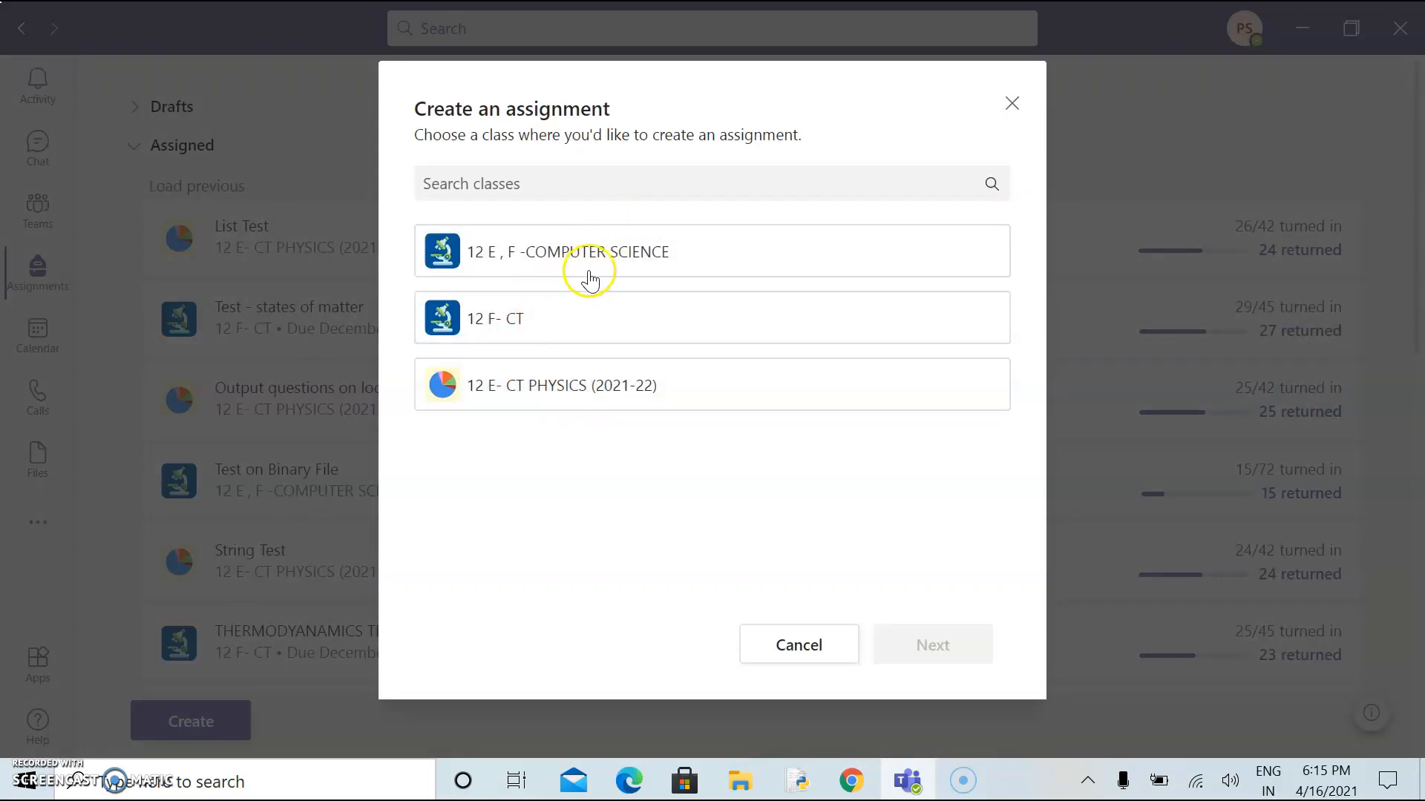
double_click(610, 256)
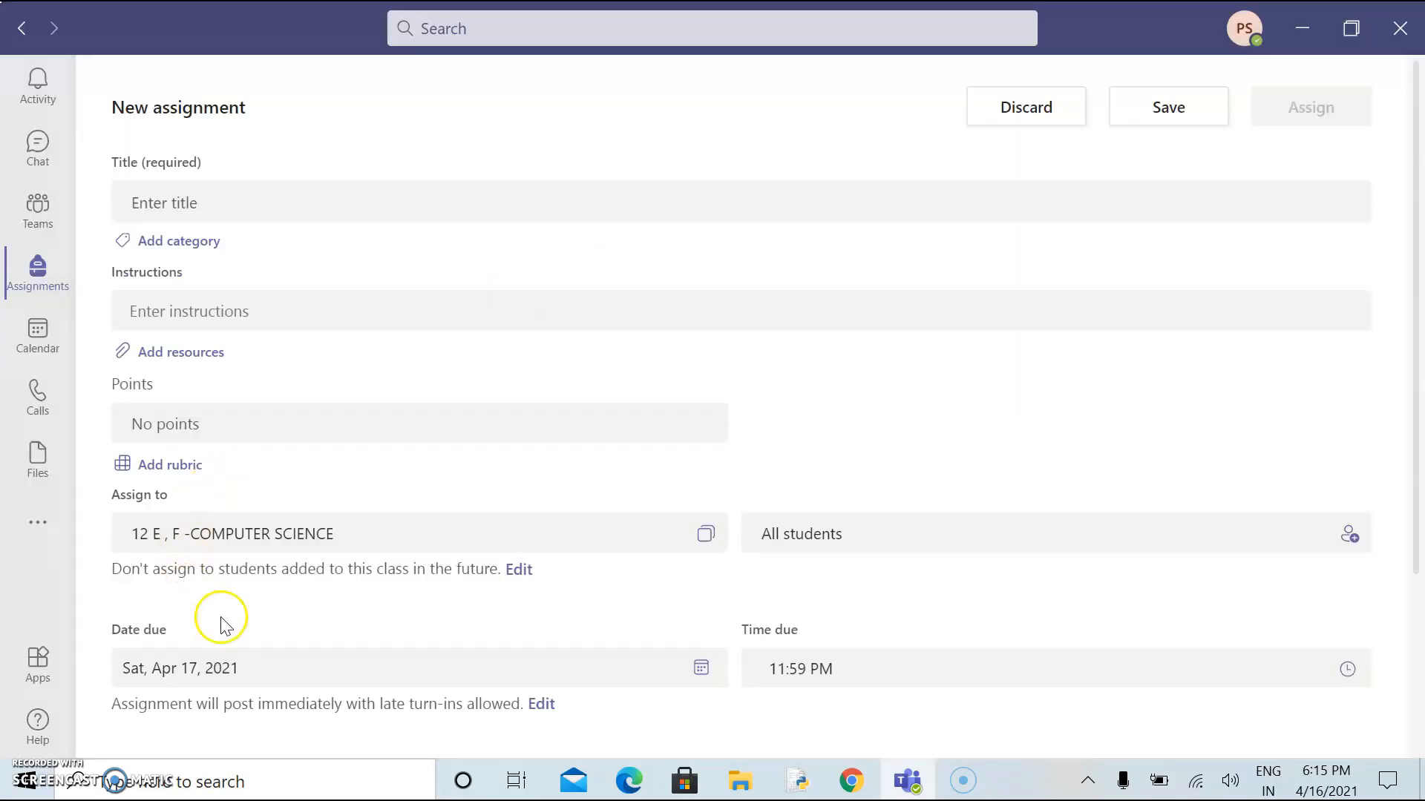
left_click(218, 204)
type("assignment")
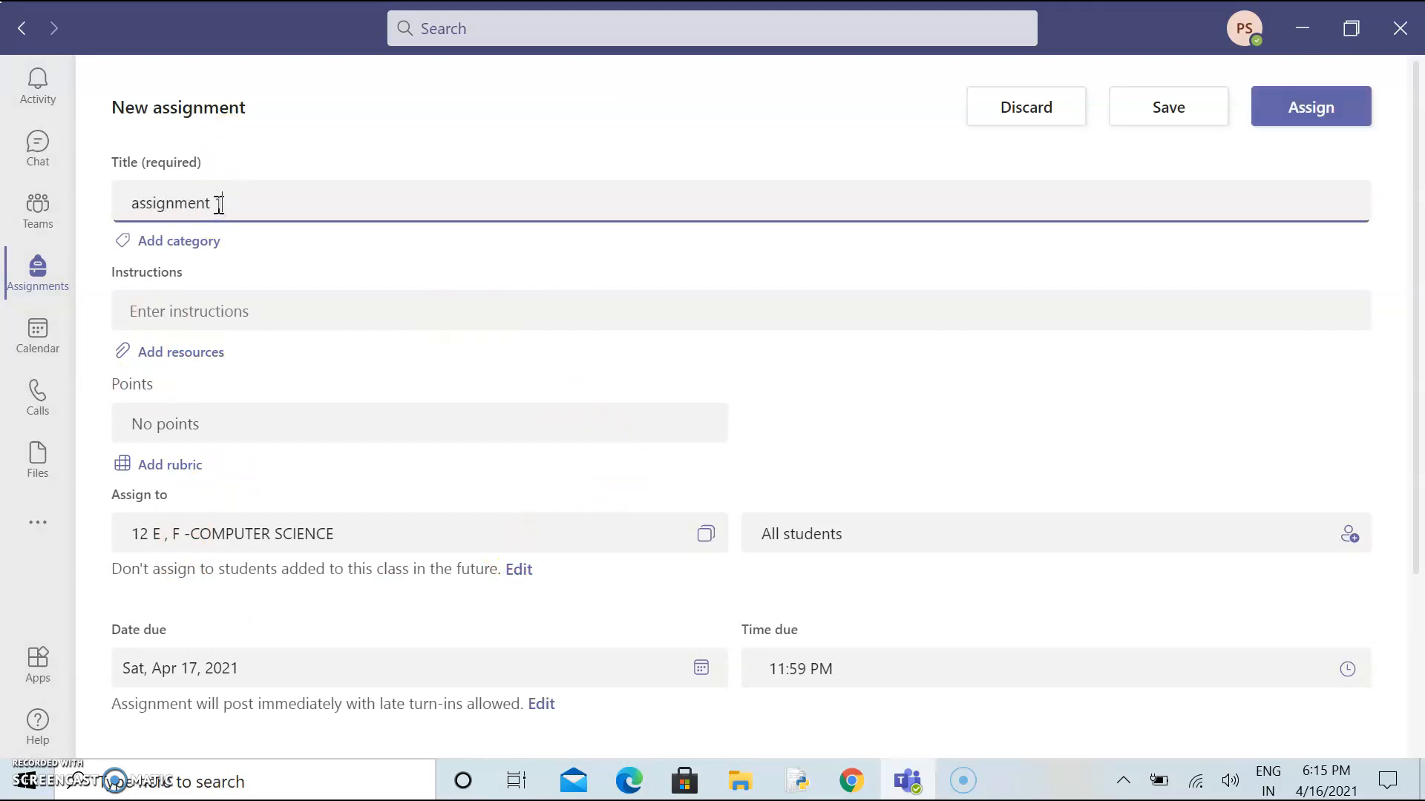
Attach the Class Notebook page "Assignment database concepts" from _Teacher Only, Using the Teacher Only Space, as a resource
left_click(202, 352)
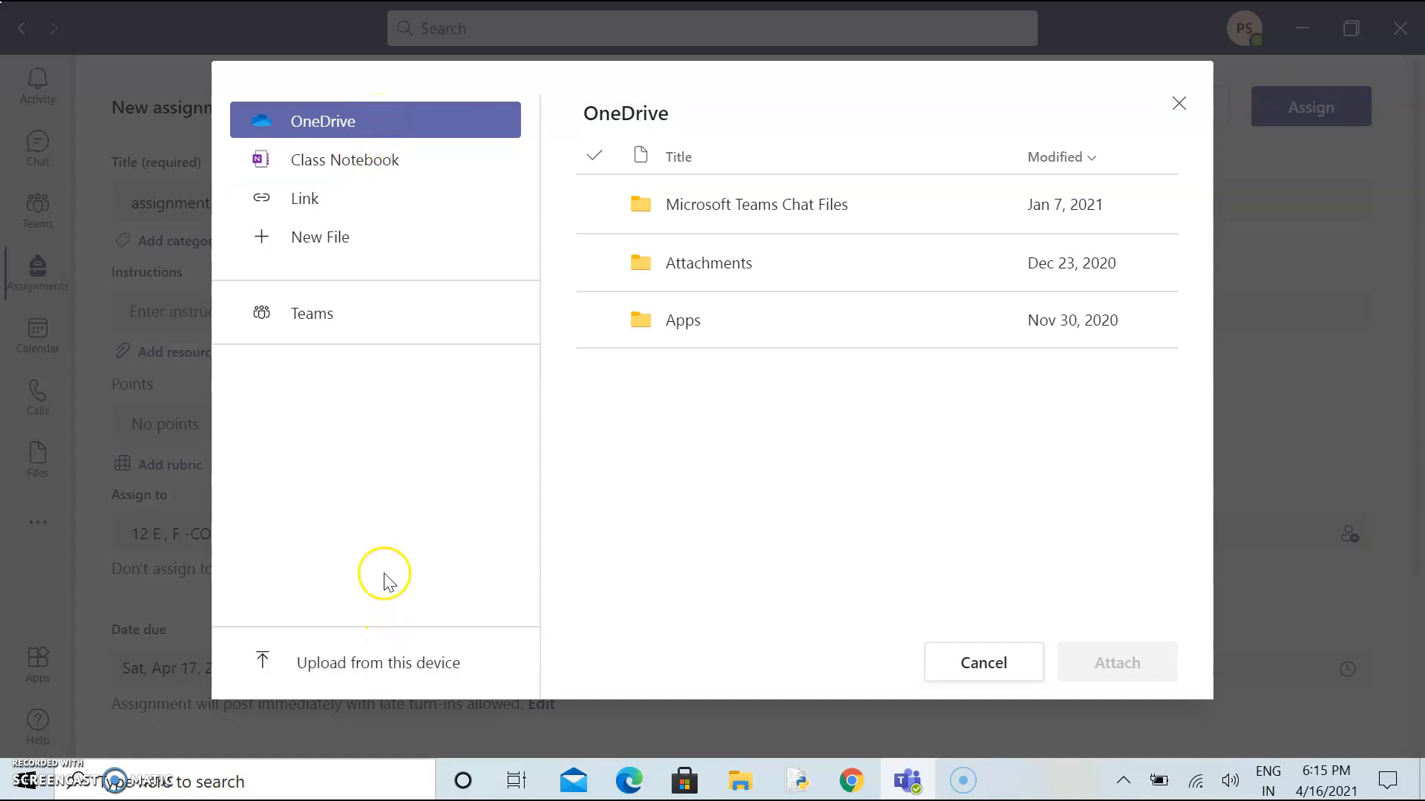
left_click(418, 164)
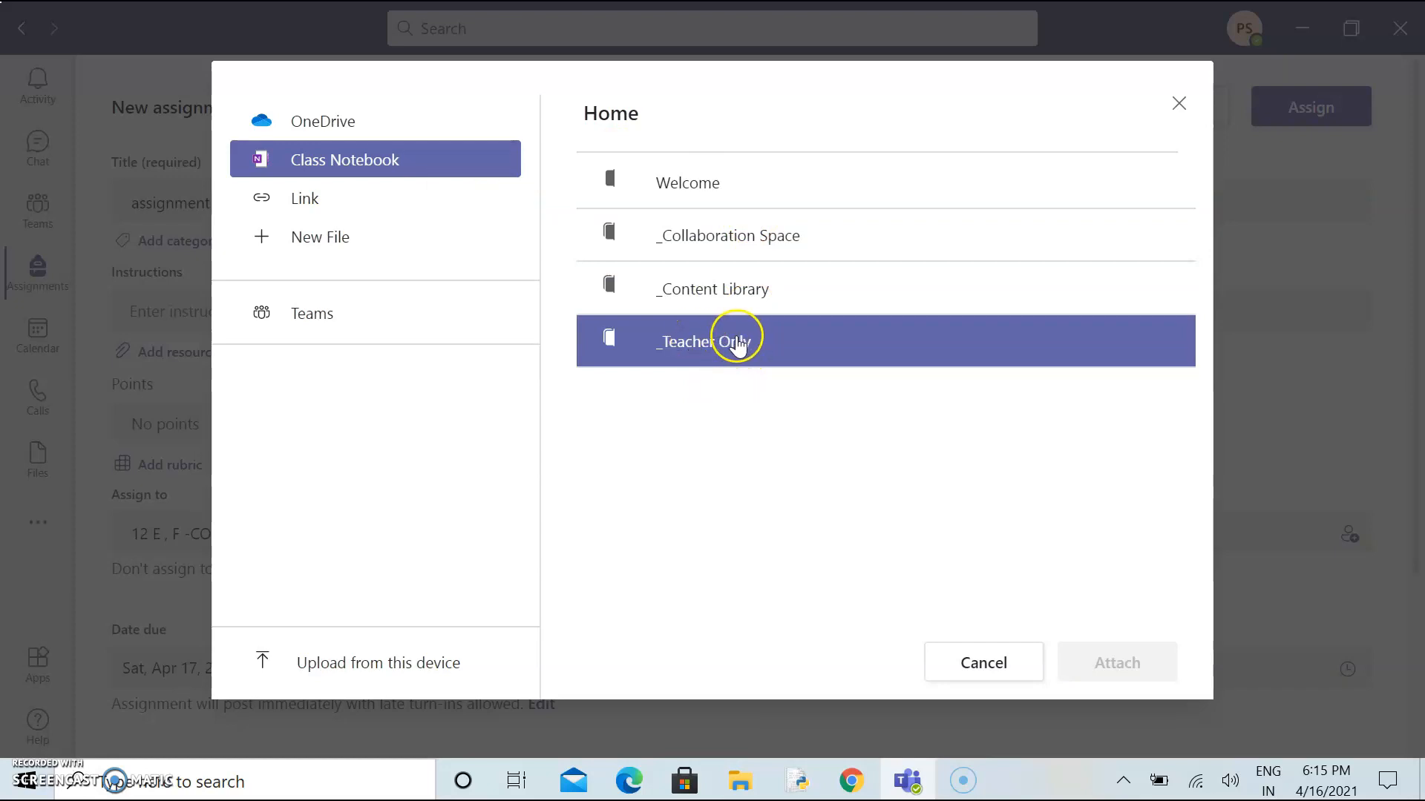
left_click(737, 343)
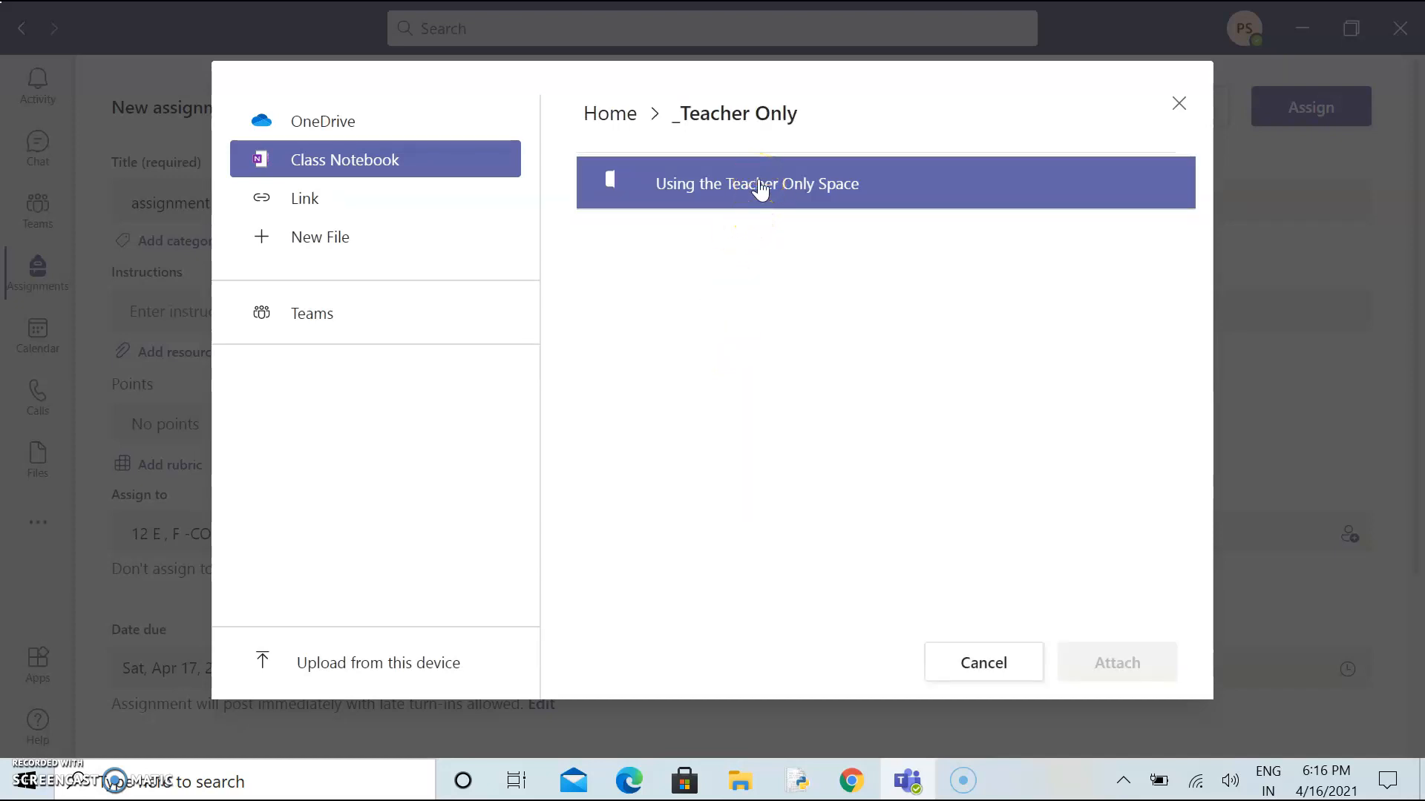
left_click(760, 190)
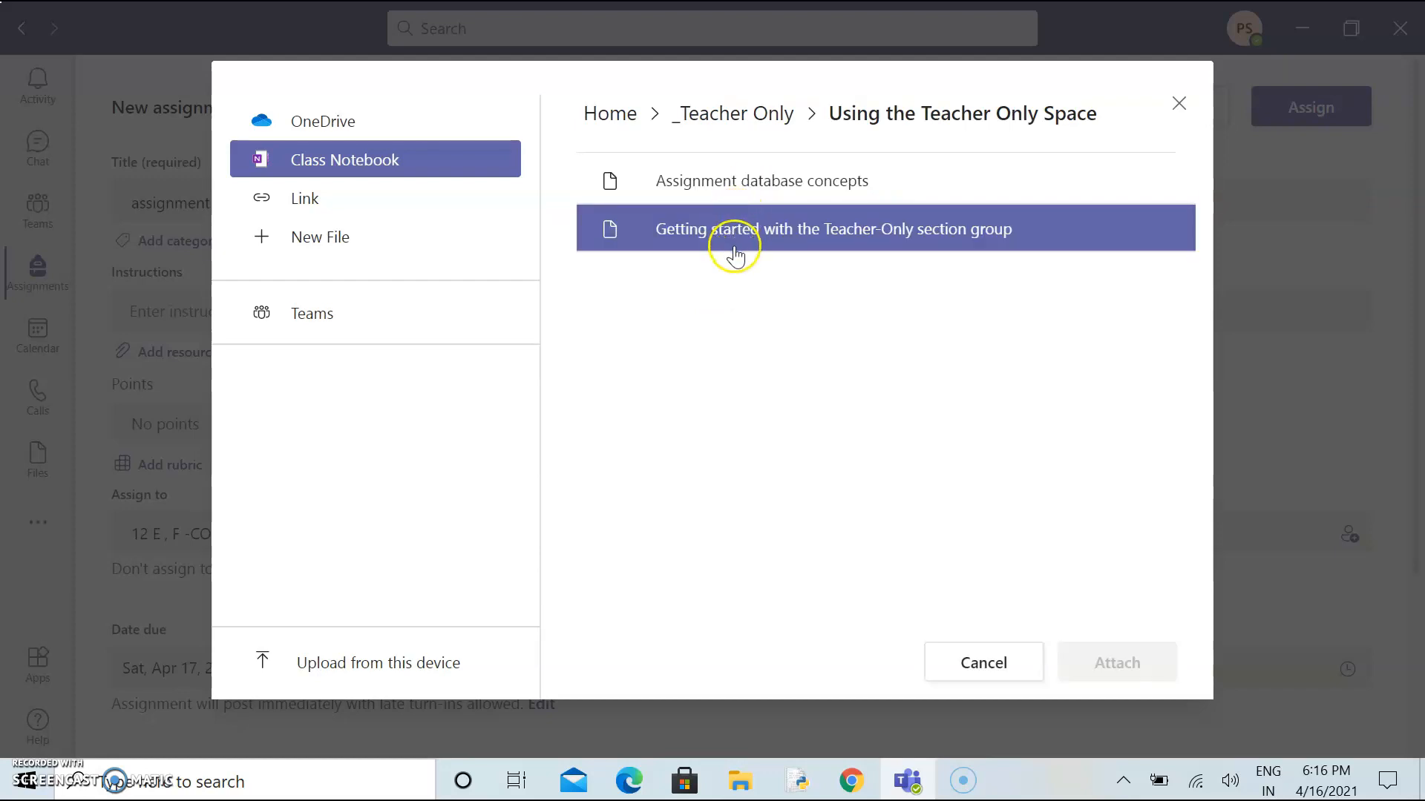
left_click(781, 186)
left_click(797, 192)
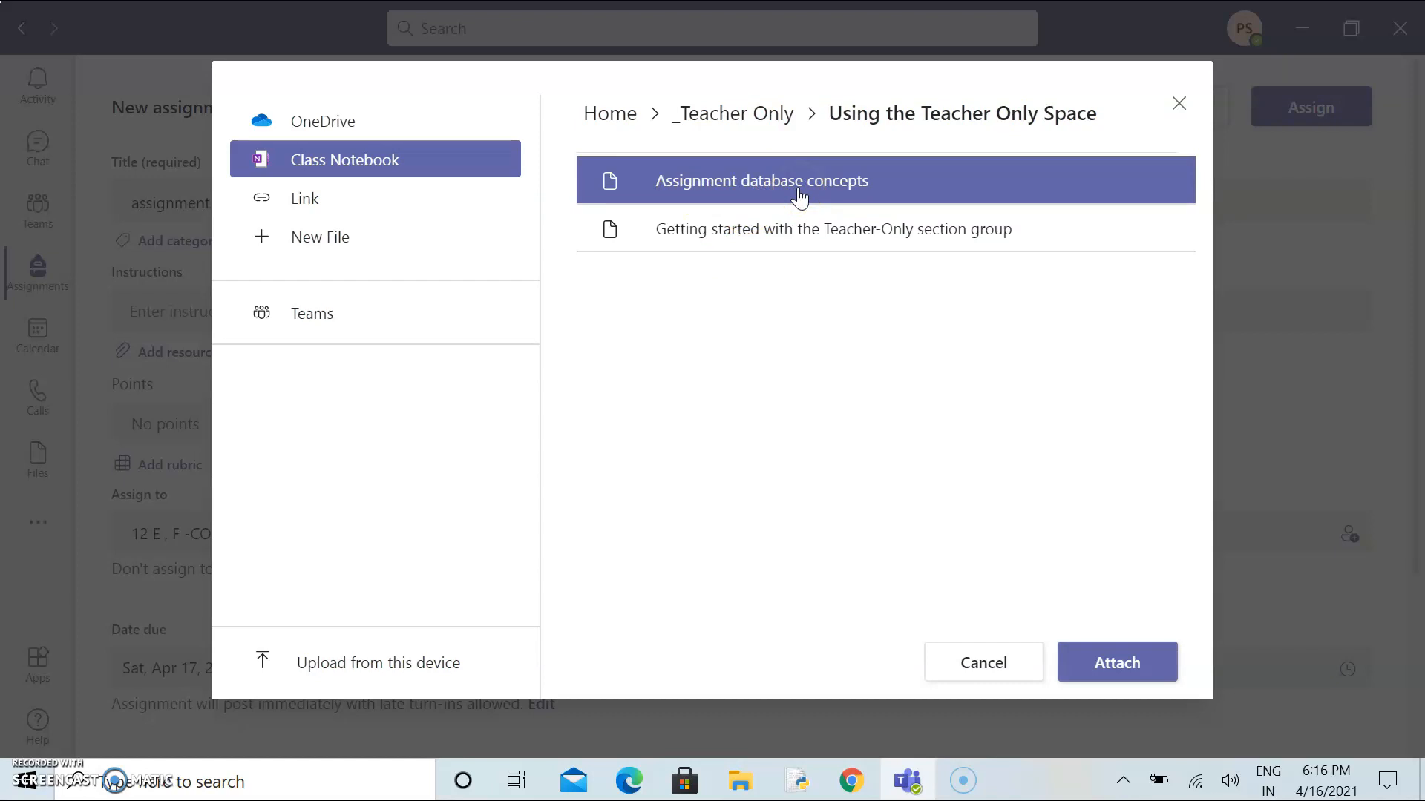
left_click(1122, 664)
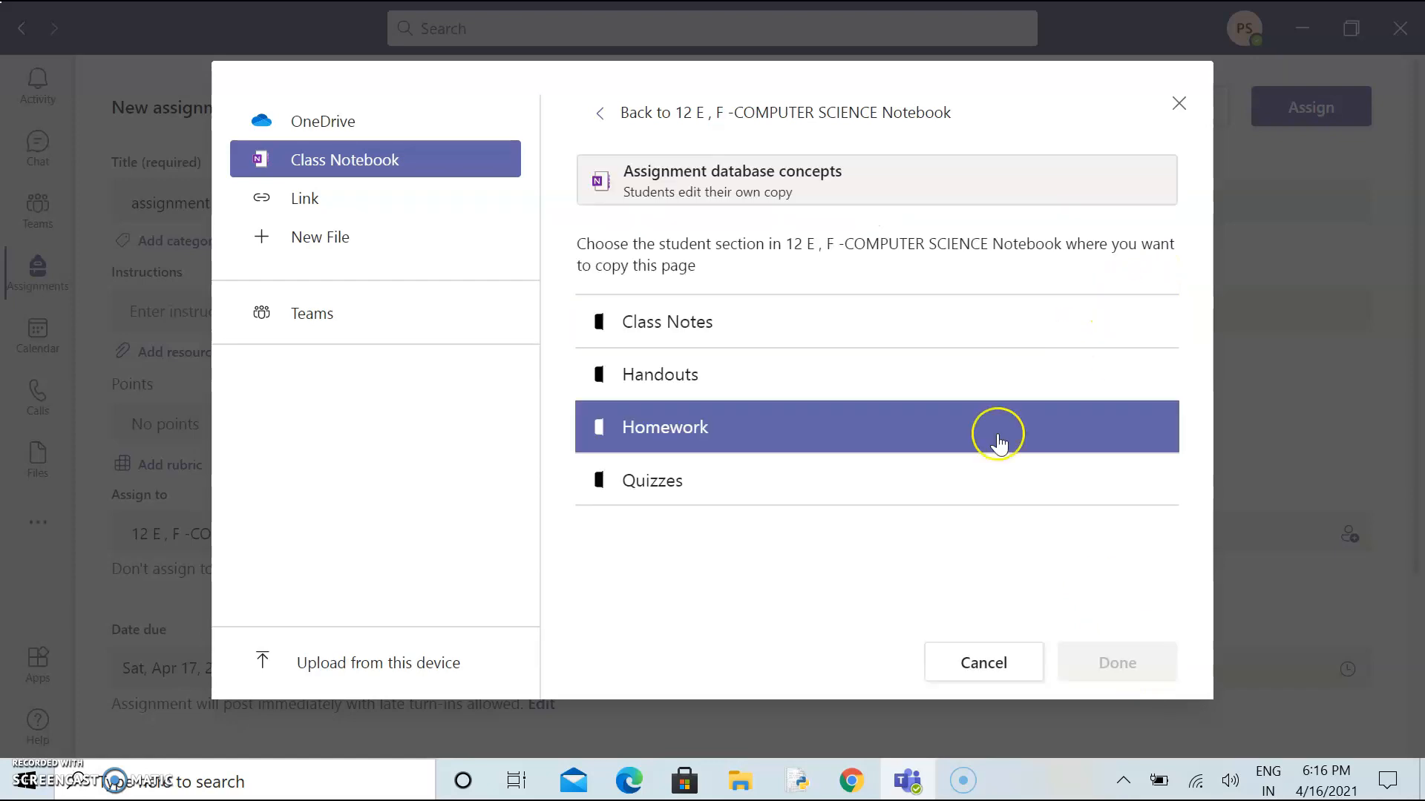
Choose Handouts as the student section that receives the copied notebook page
left_click(683, 324)
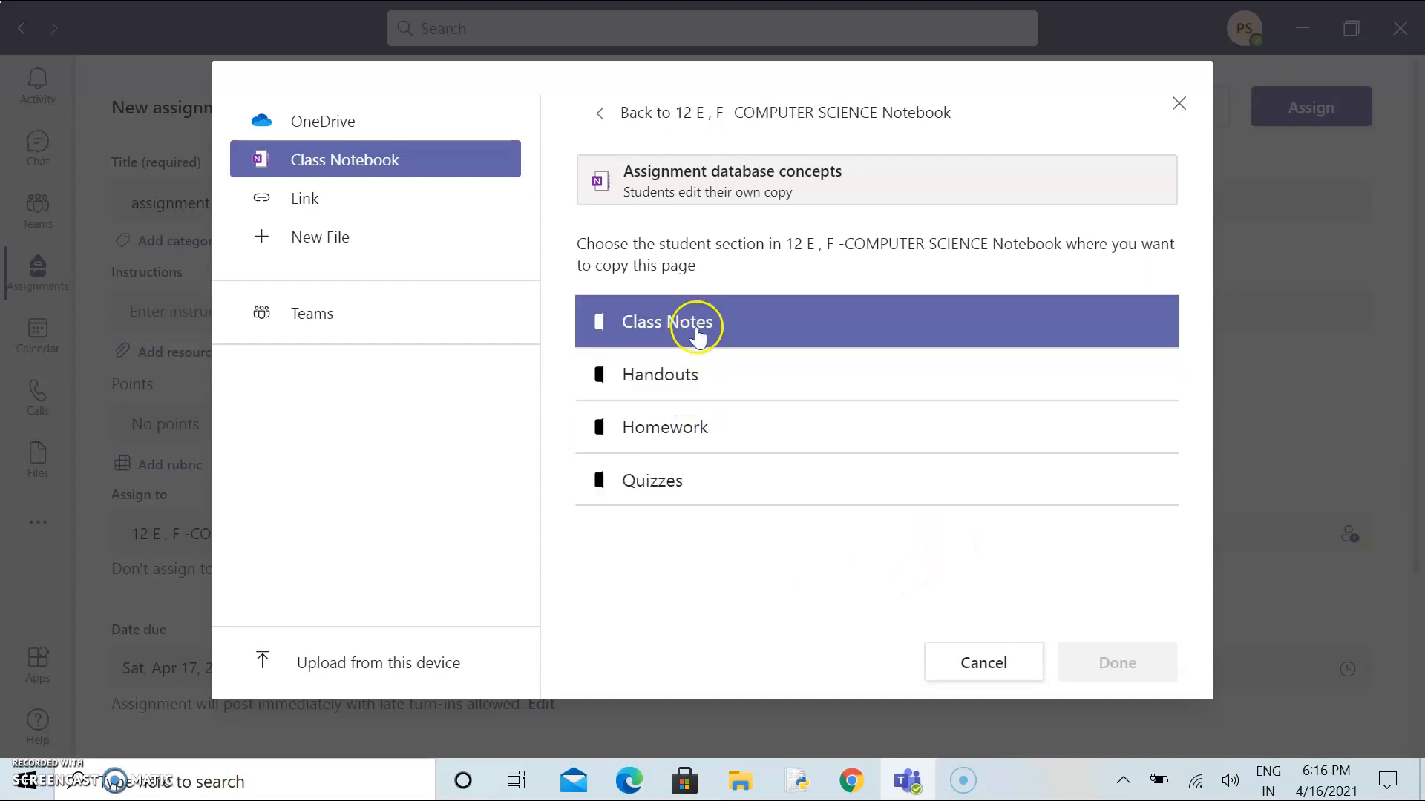
left_click(696, 357)
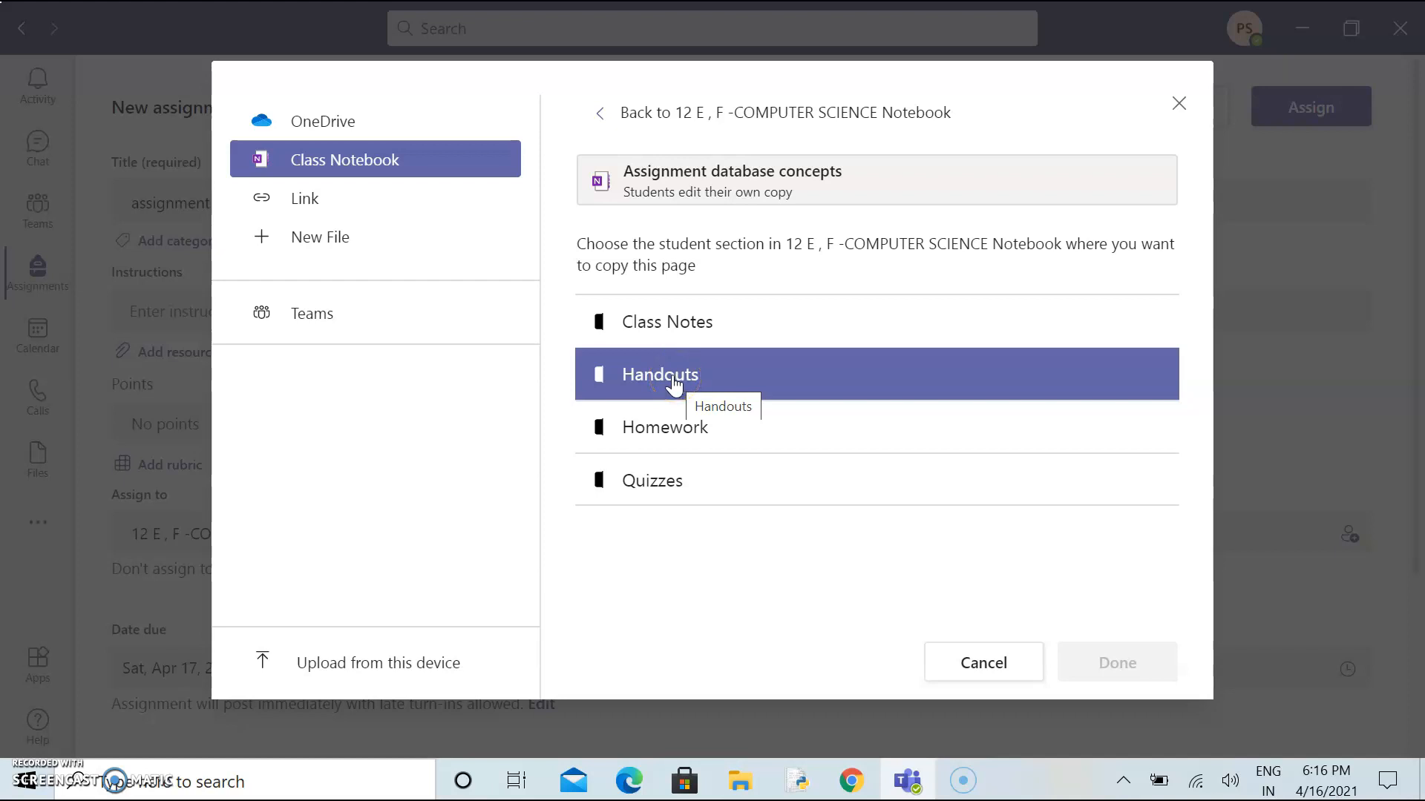
left_click(674, 382)
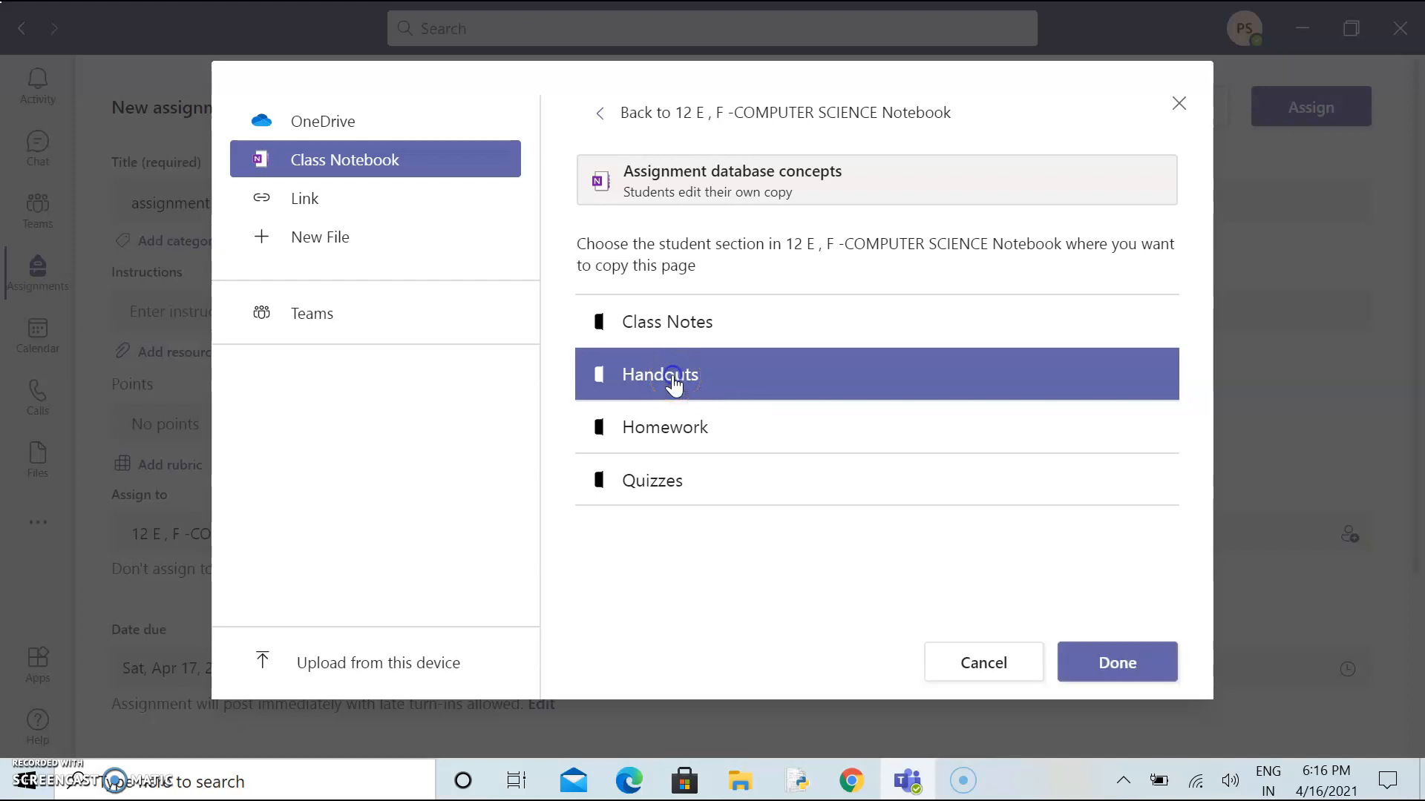
left_click(1131, 670)
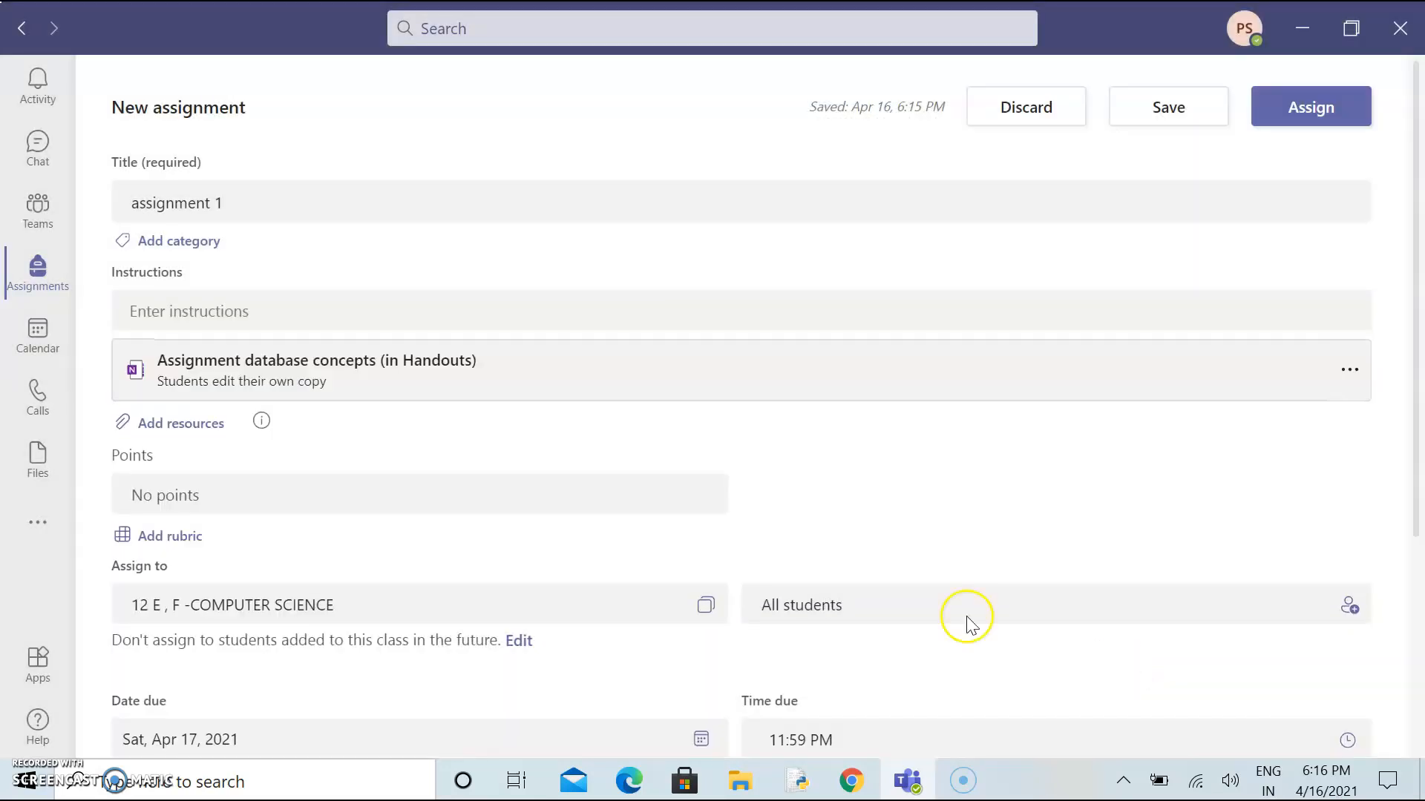
Restrict the recipients to one student found by name, and assign the assignment
left_click_drag(1417, 363, 1421, 512)
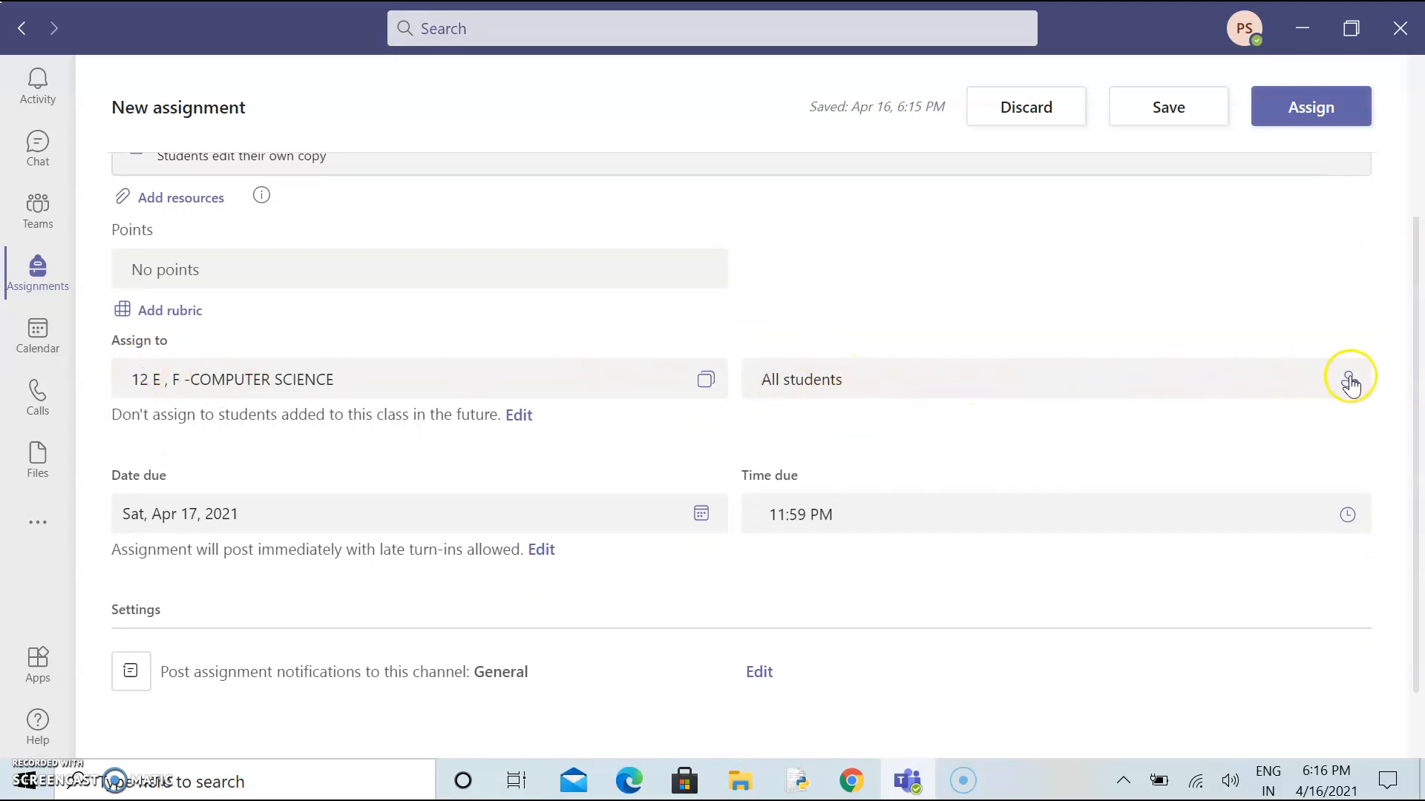
left_click(1351, 384)
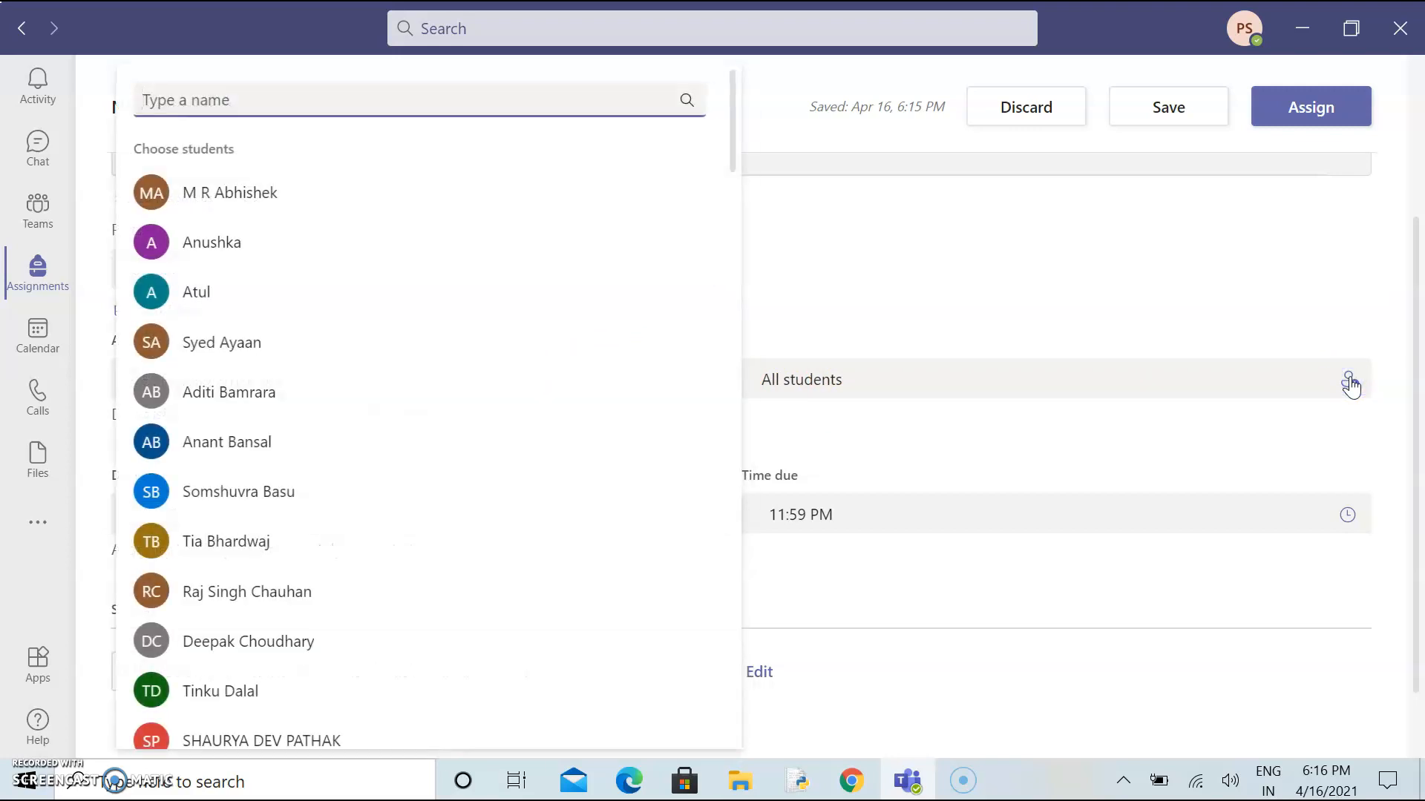
type("neela")
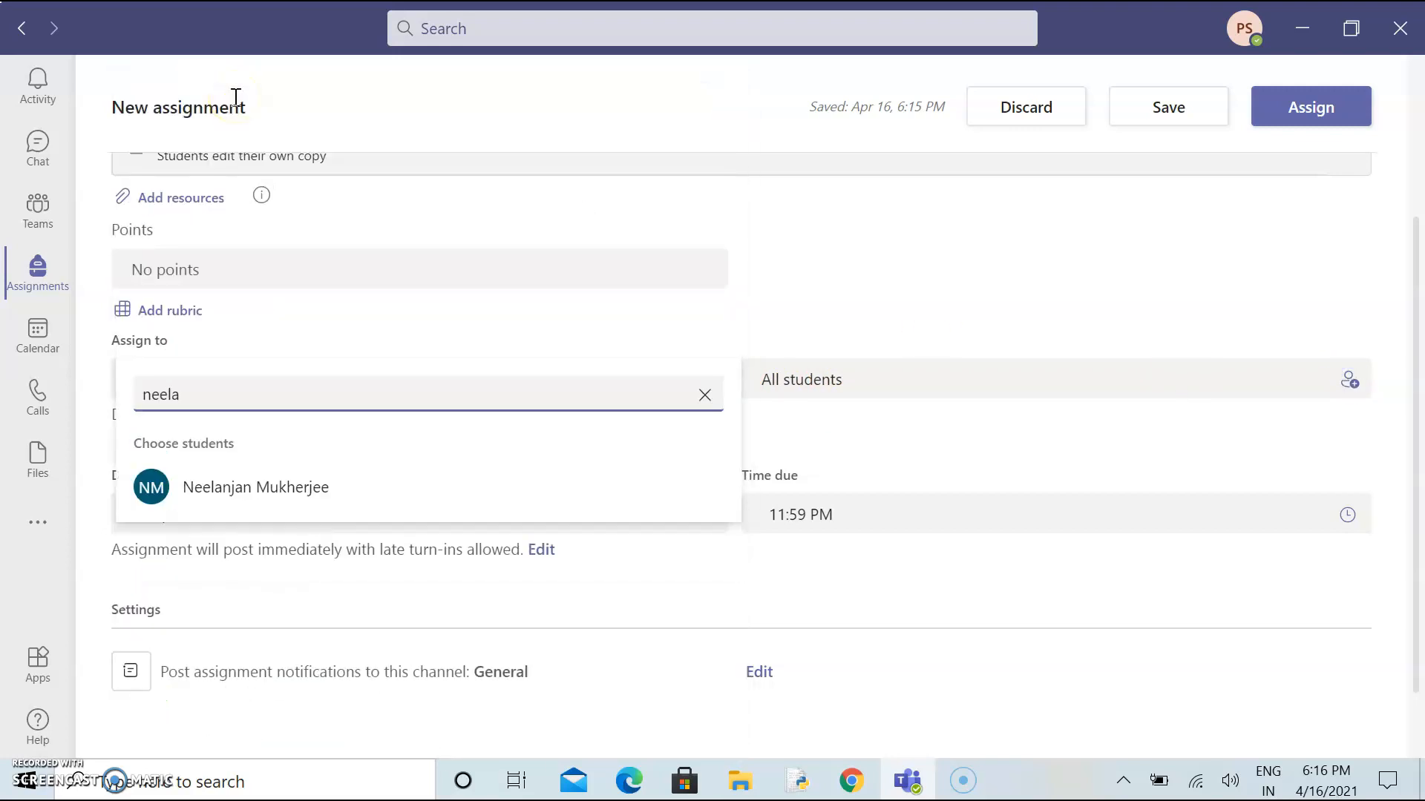
left_click(230, 496)
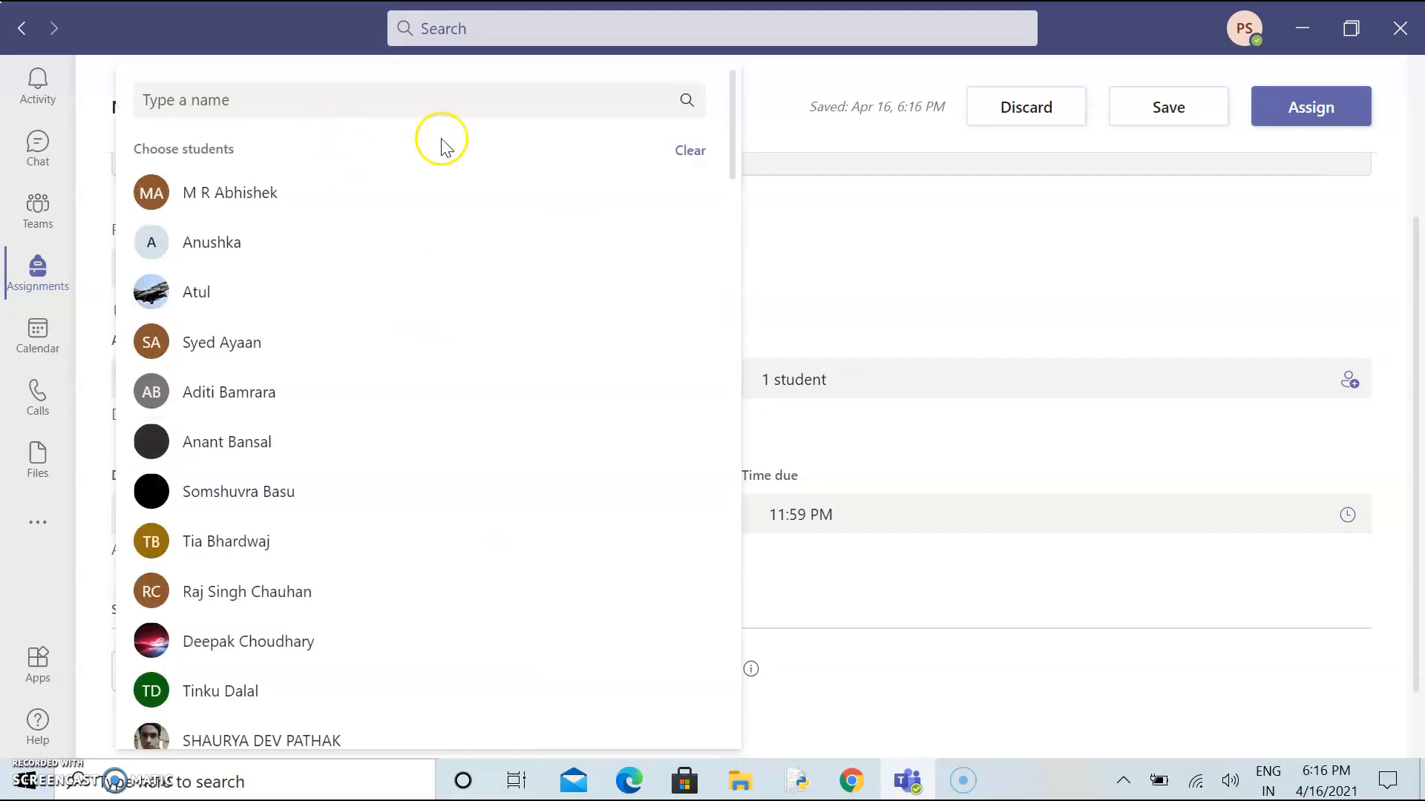
left_click(853, 286)
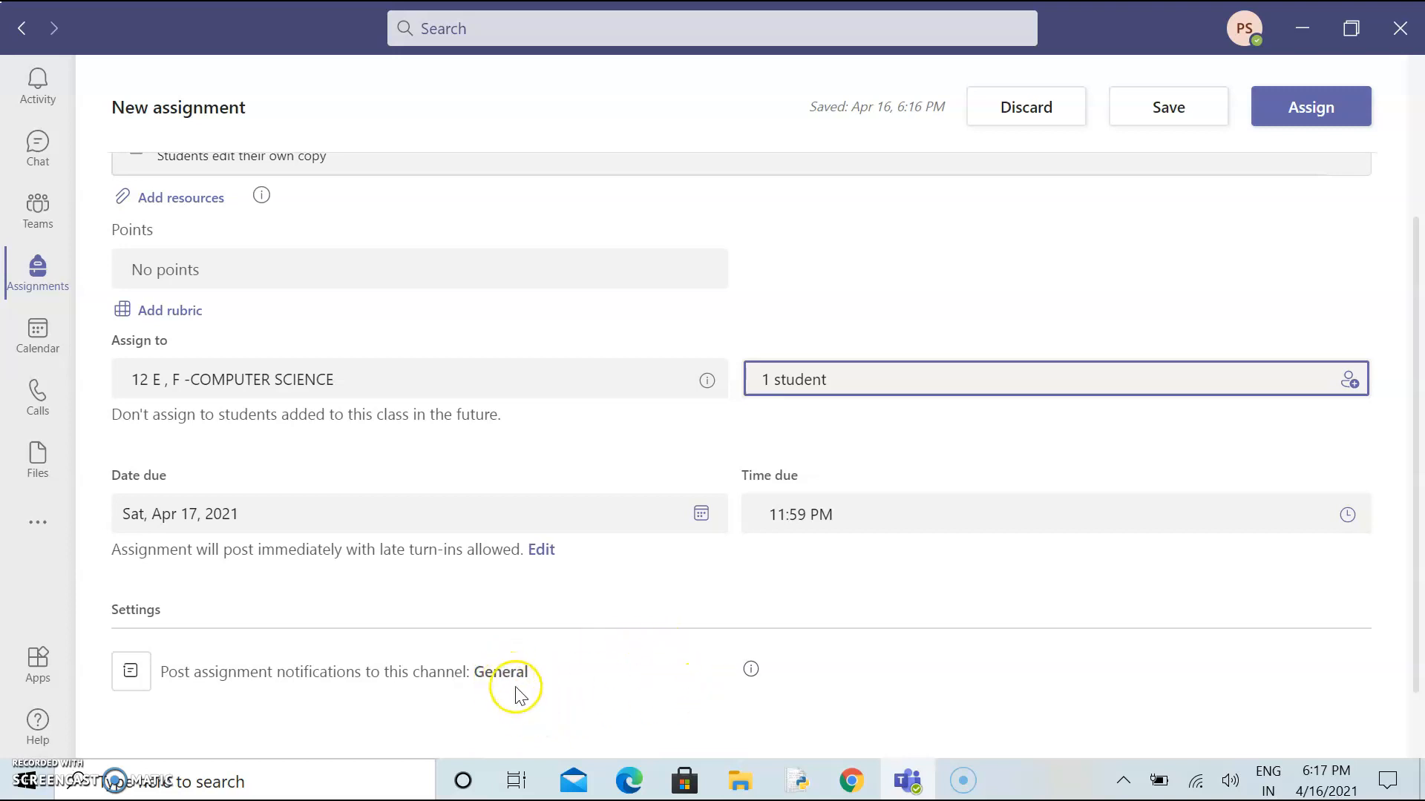
left_click(1313, 108)
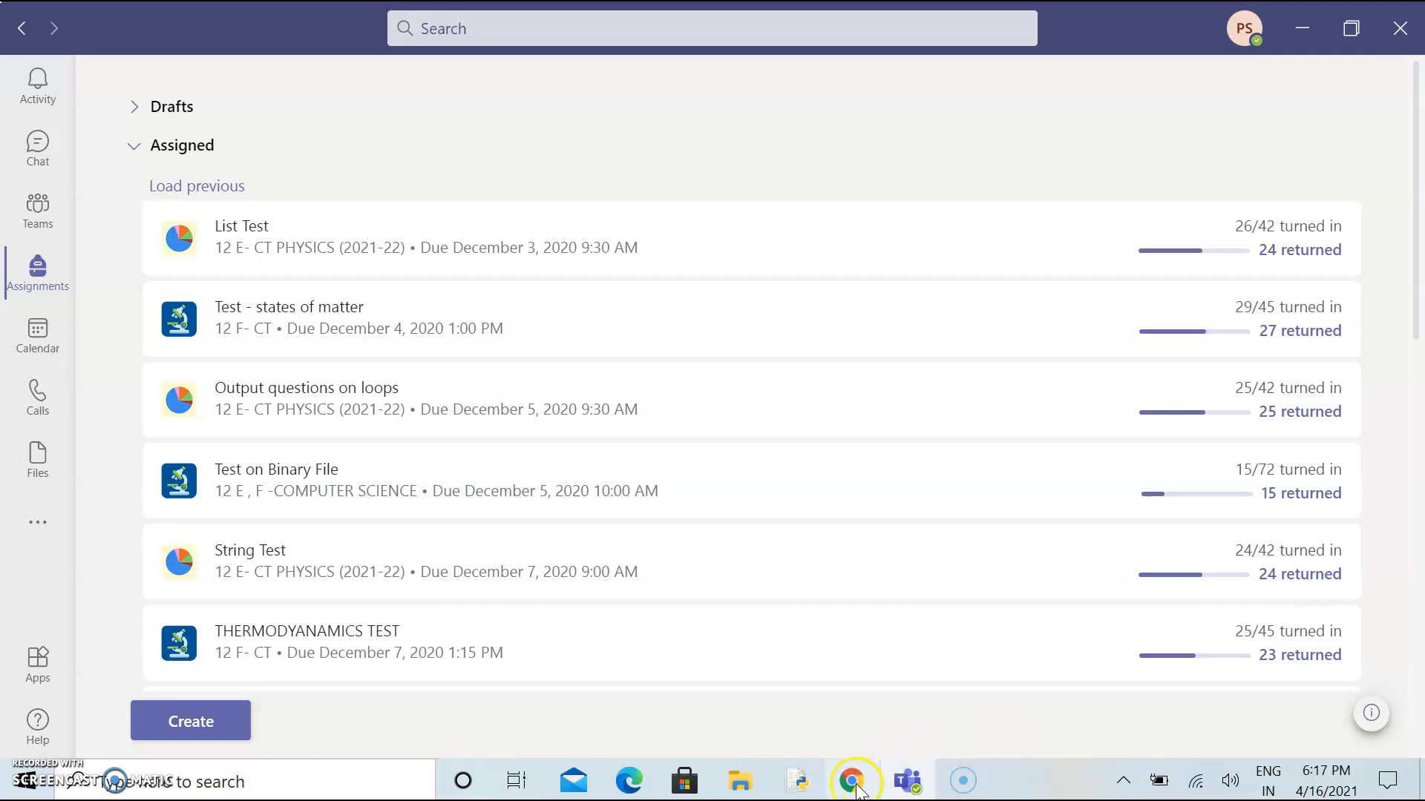
Switch to the student's Teams session in Chrome and open the General channel of the 12 E , F -COMPUTER SCIENCE team
mouse_move(857, 789)
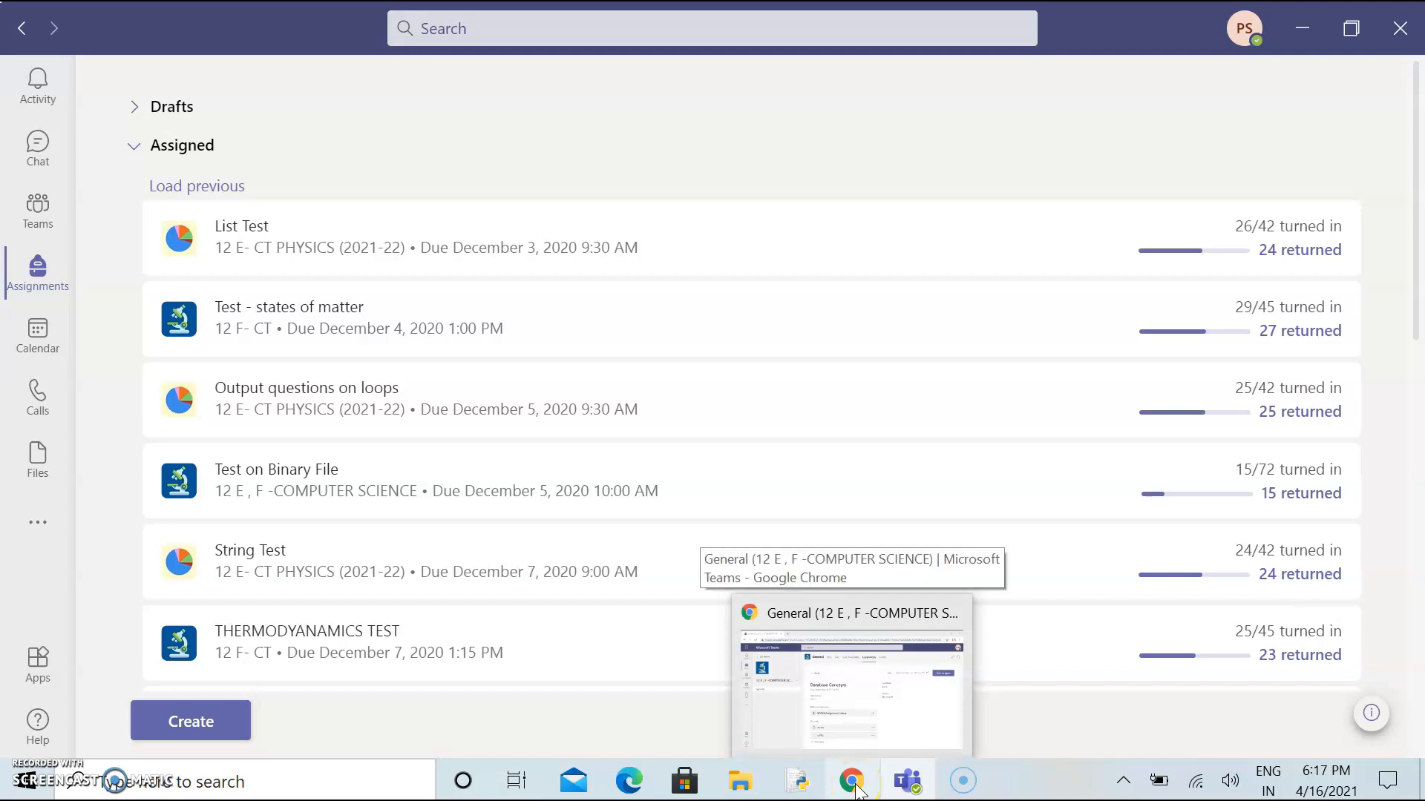
left_click(857, 789)
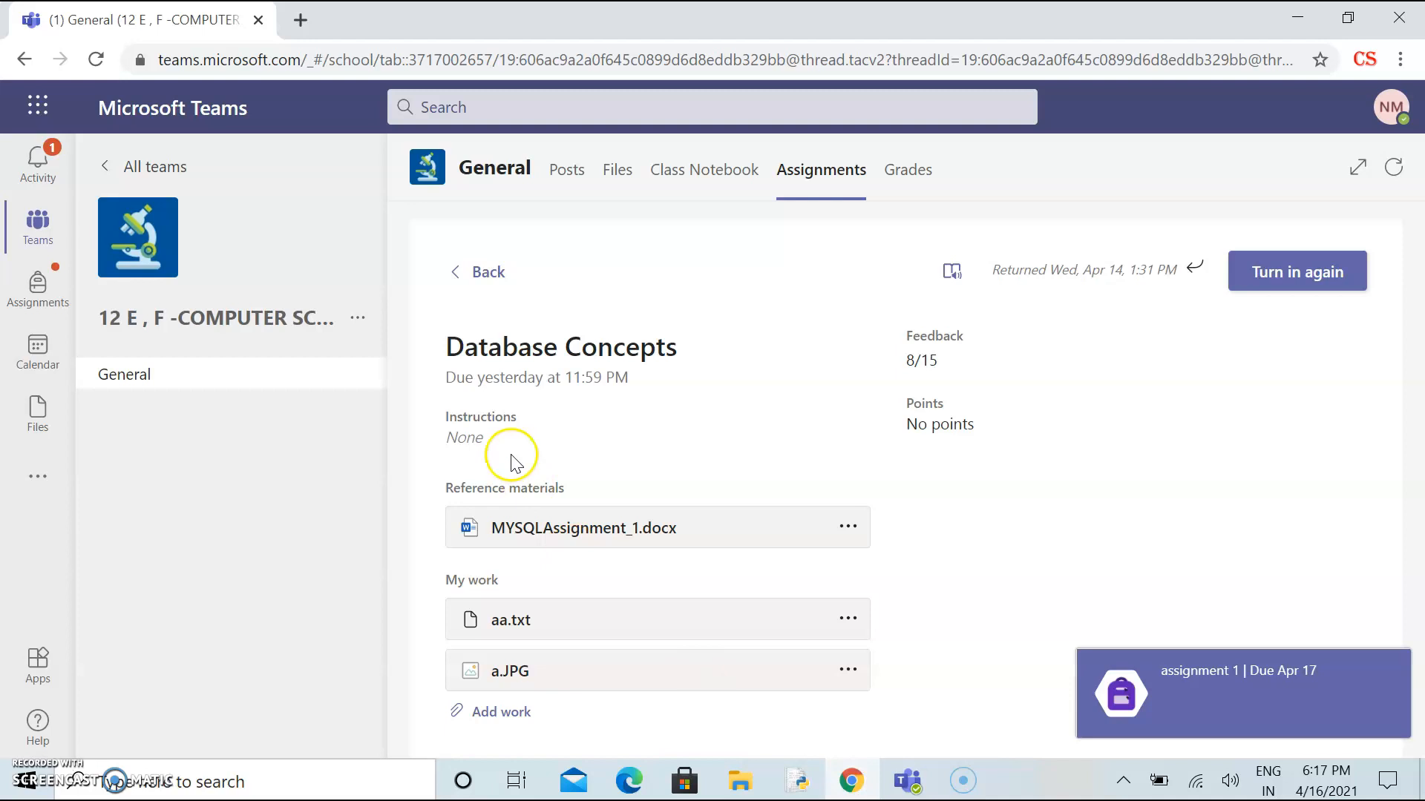
left_click(33, 236)
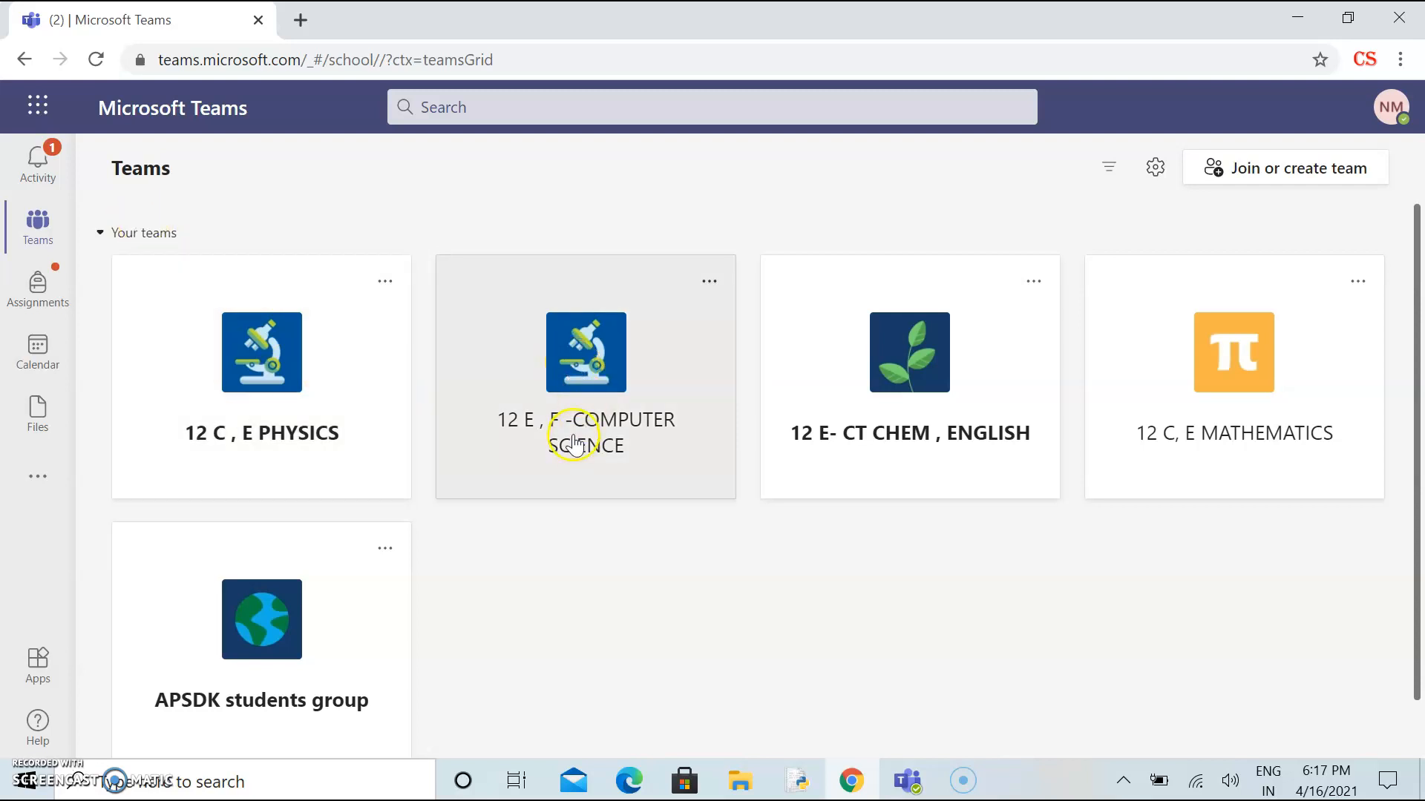
left_click(572, 439)
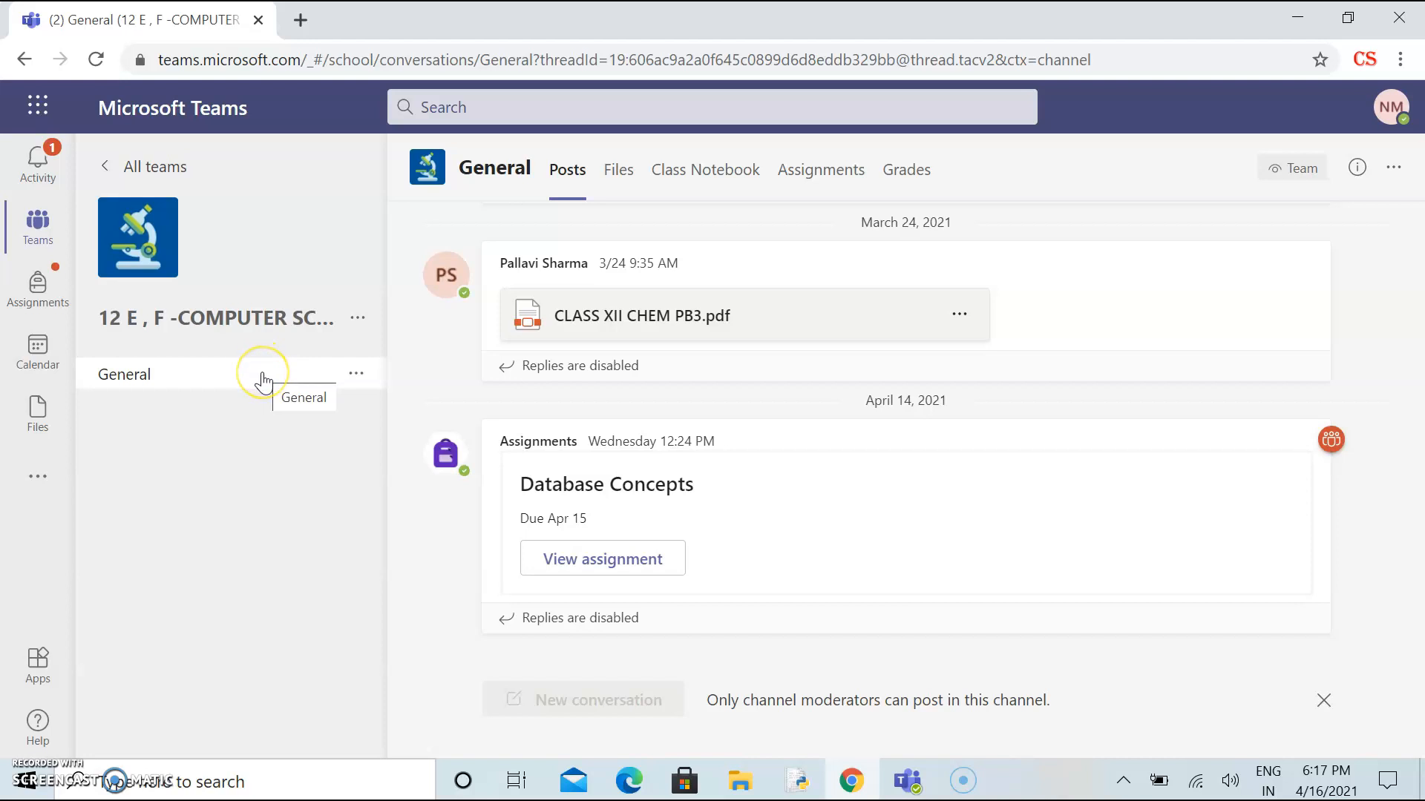
left_click(253, 377)
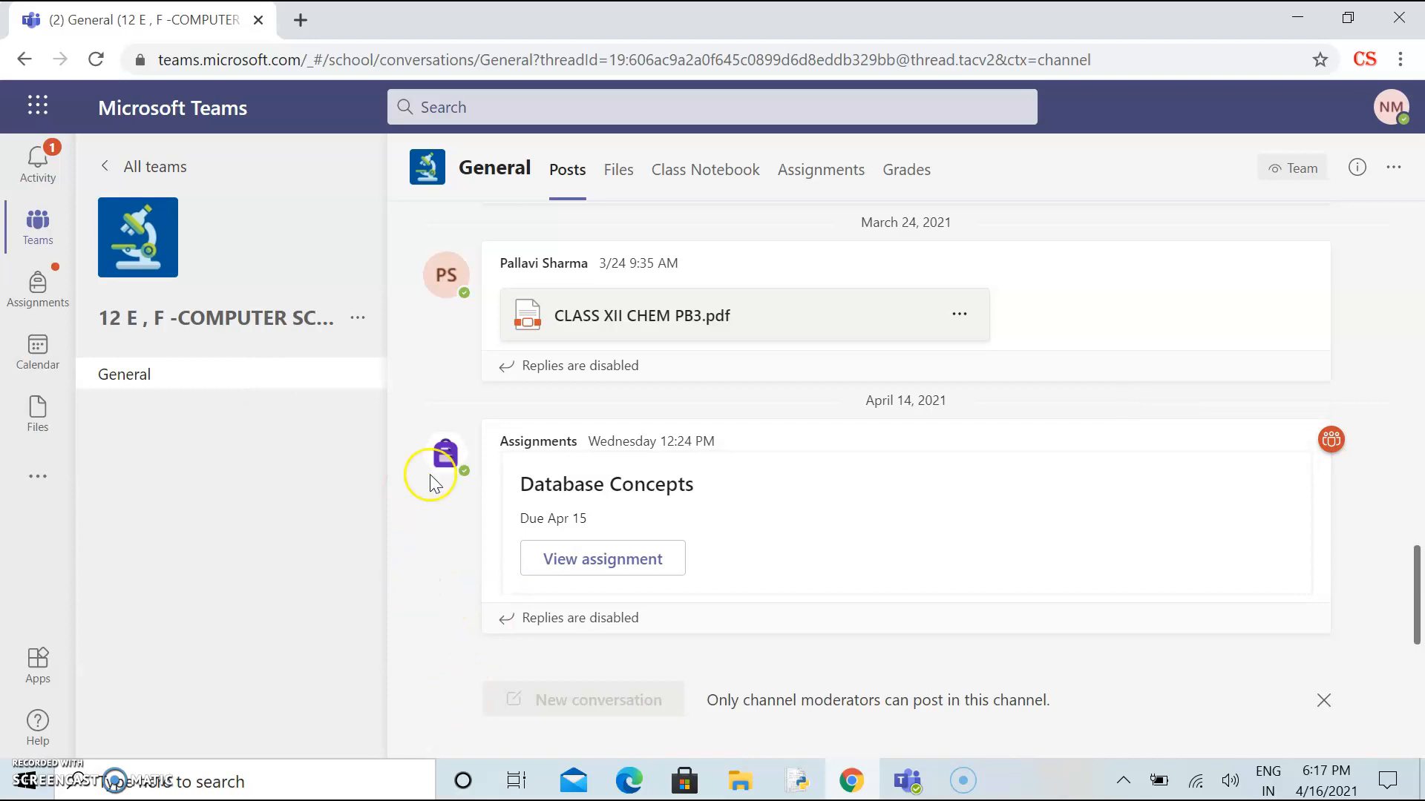
Open the "Assignment database concepts" page in the student's Handouts section of the class notebook and check its attached Word file without downloading it
left_click(725, 170)
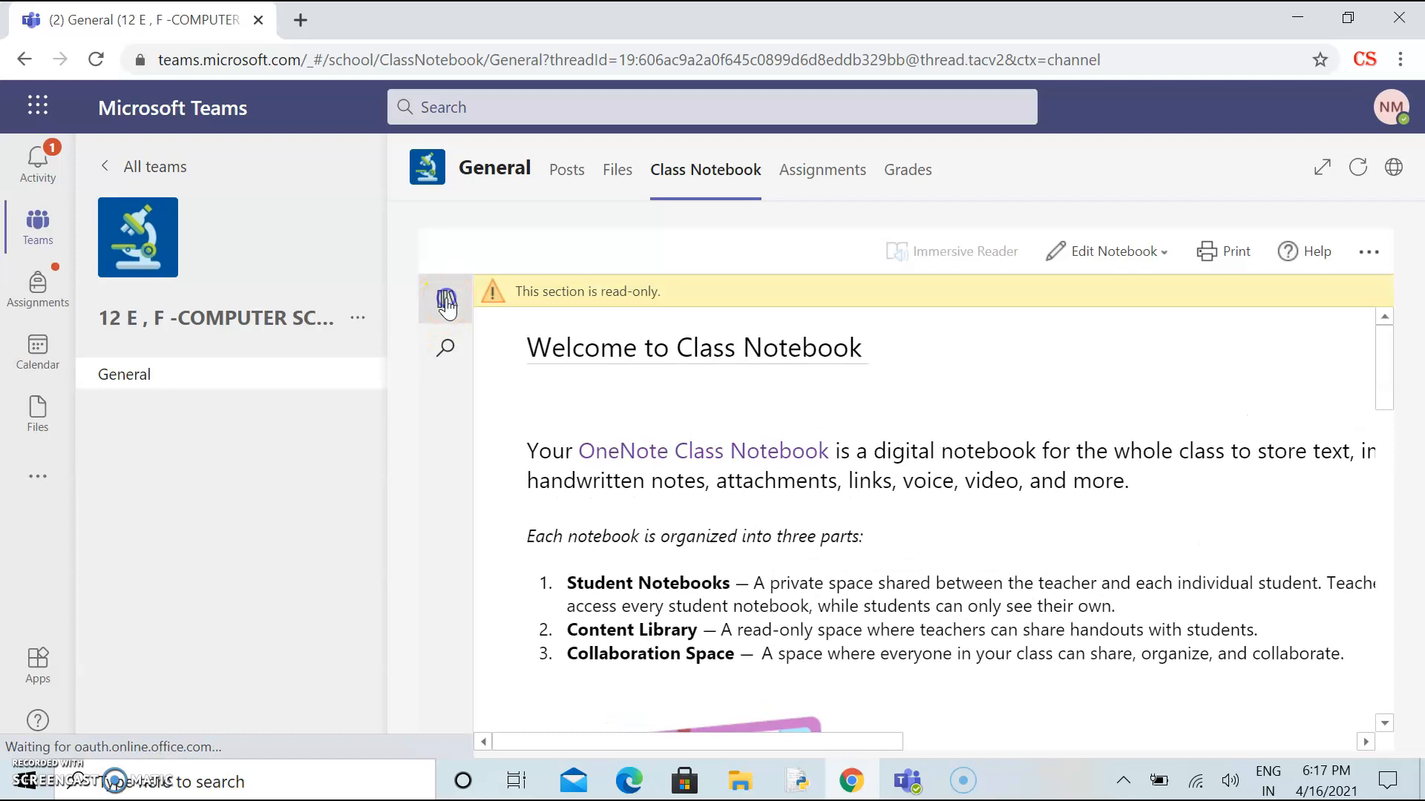
left_click(446, 302)
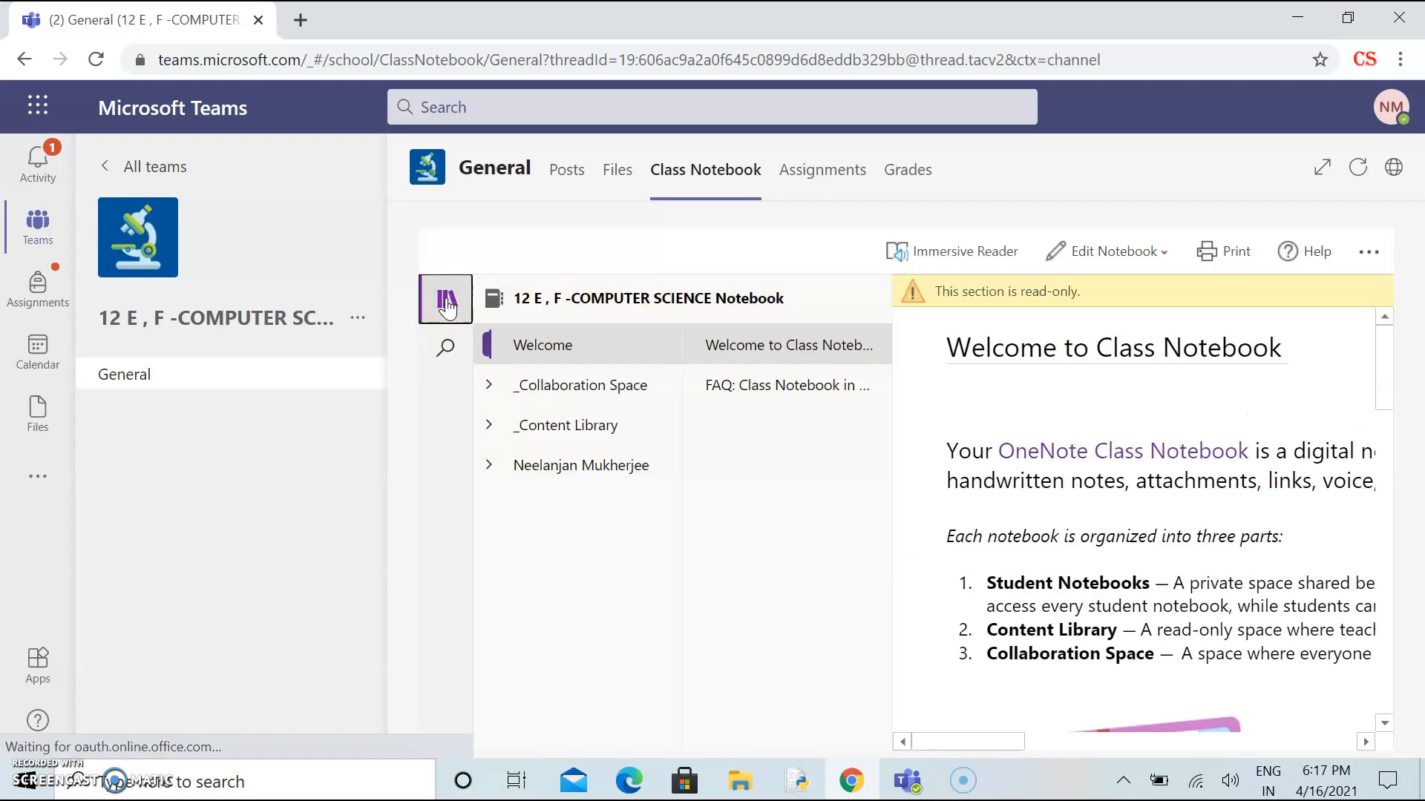
left_click(520, 466)
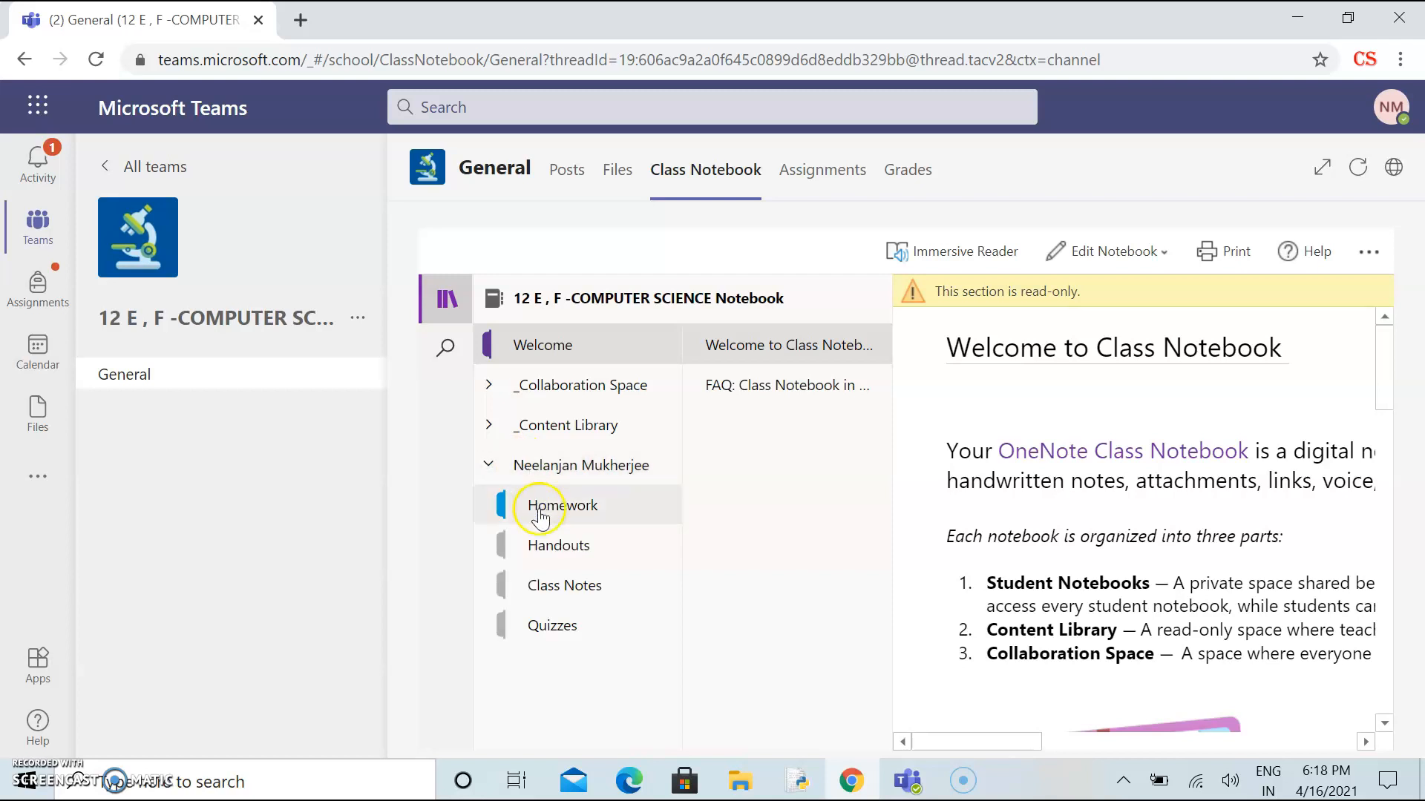
left_click(559, 547)
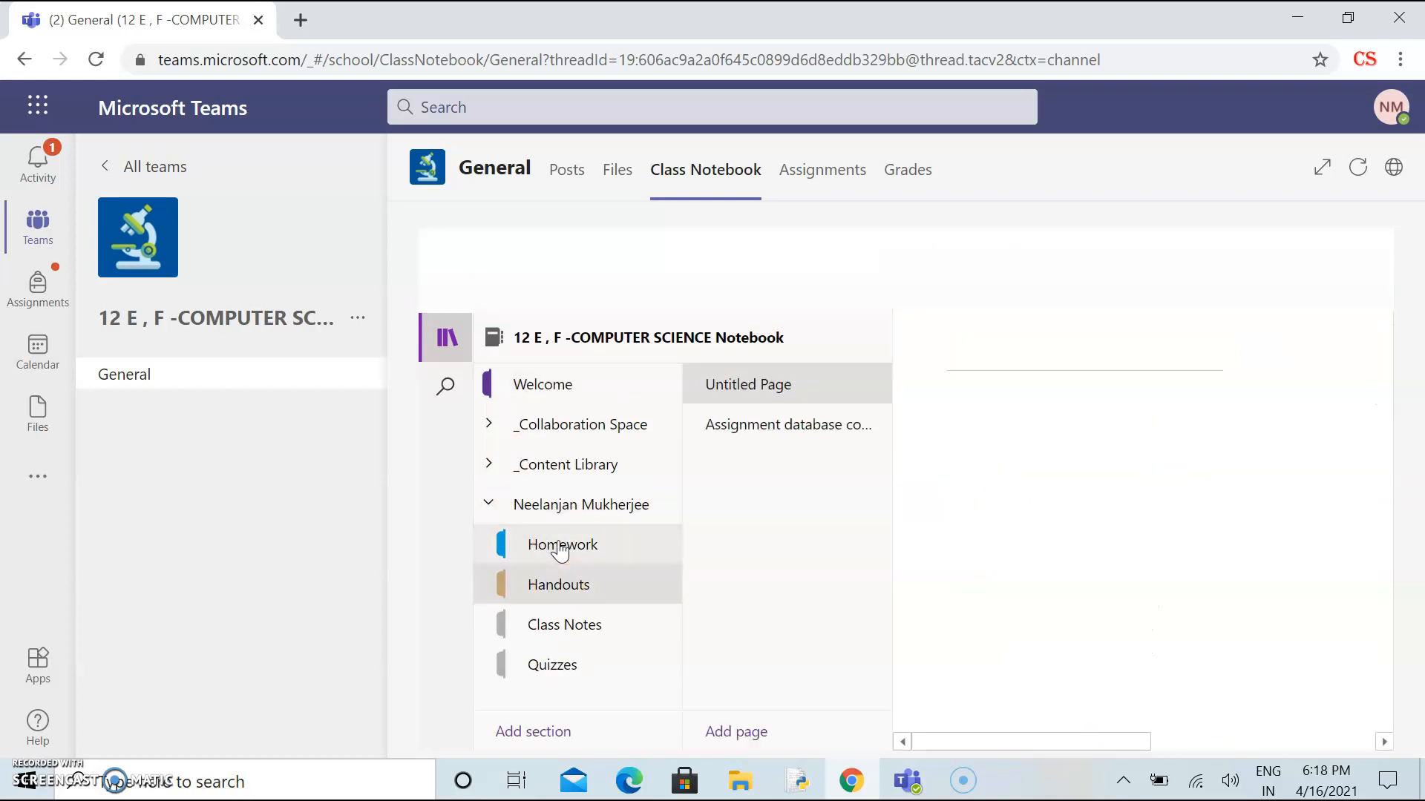
left_click(998, 342)
left_click(817, 438)
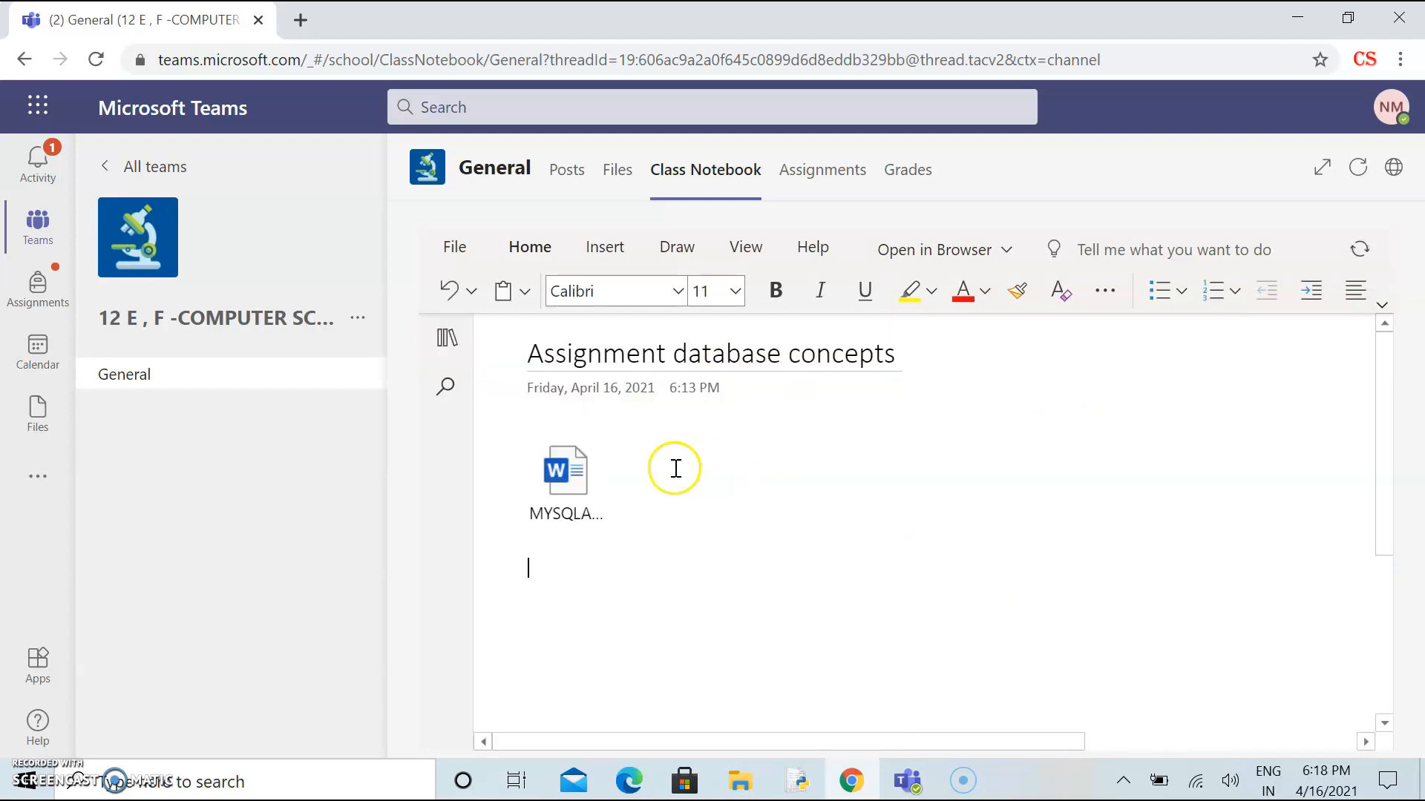
left_click(575, 483)
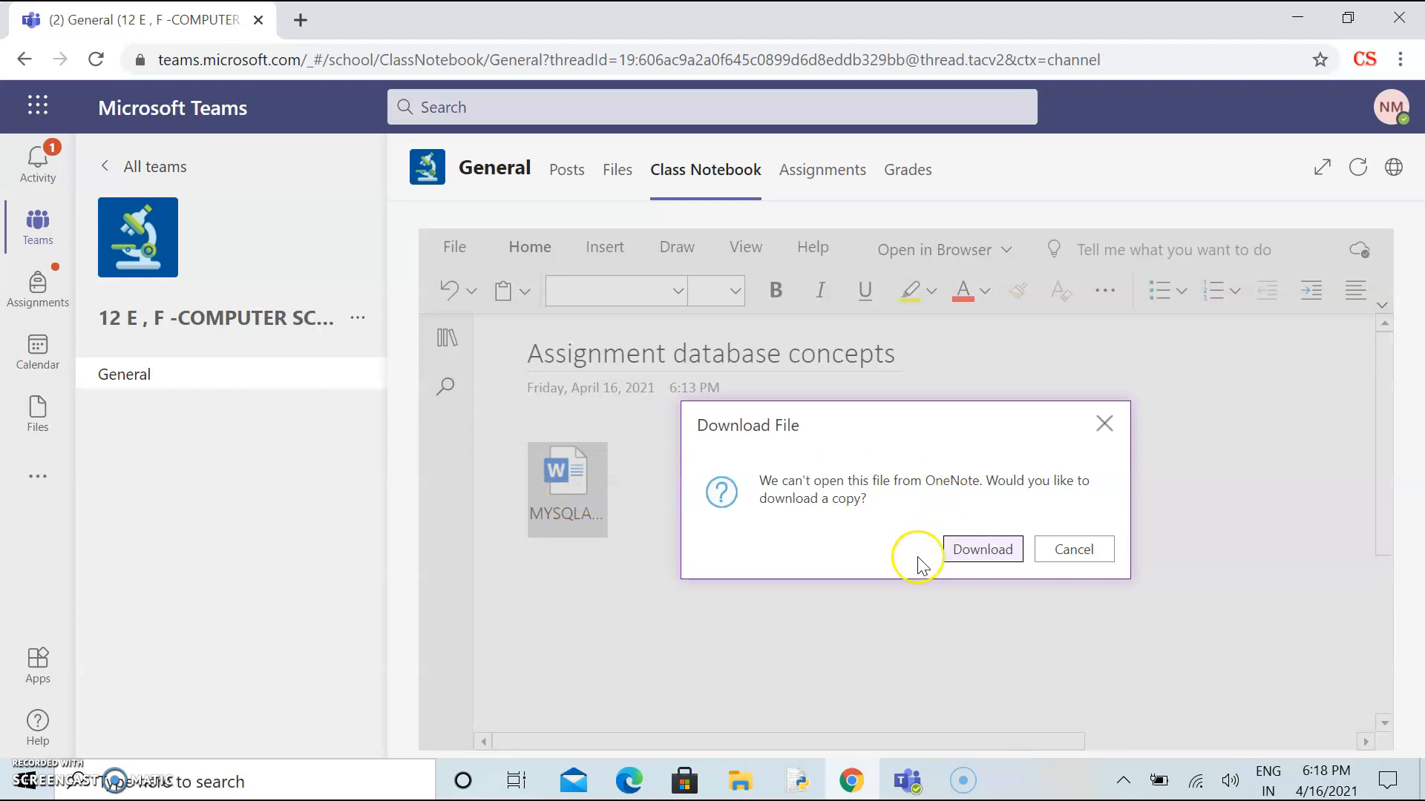
left_click(1083, 556)
Attach the Answers MYSQL Word file from Desktop > cs > assignment class 12 batch 2021 below the existing file on the notebook page
left_click(570, 598)
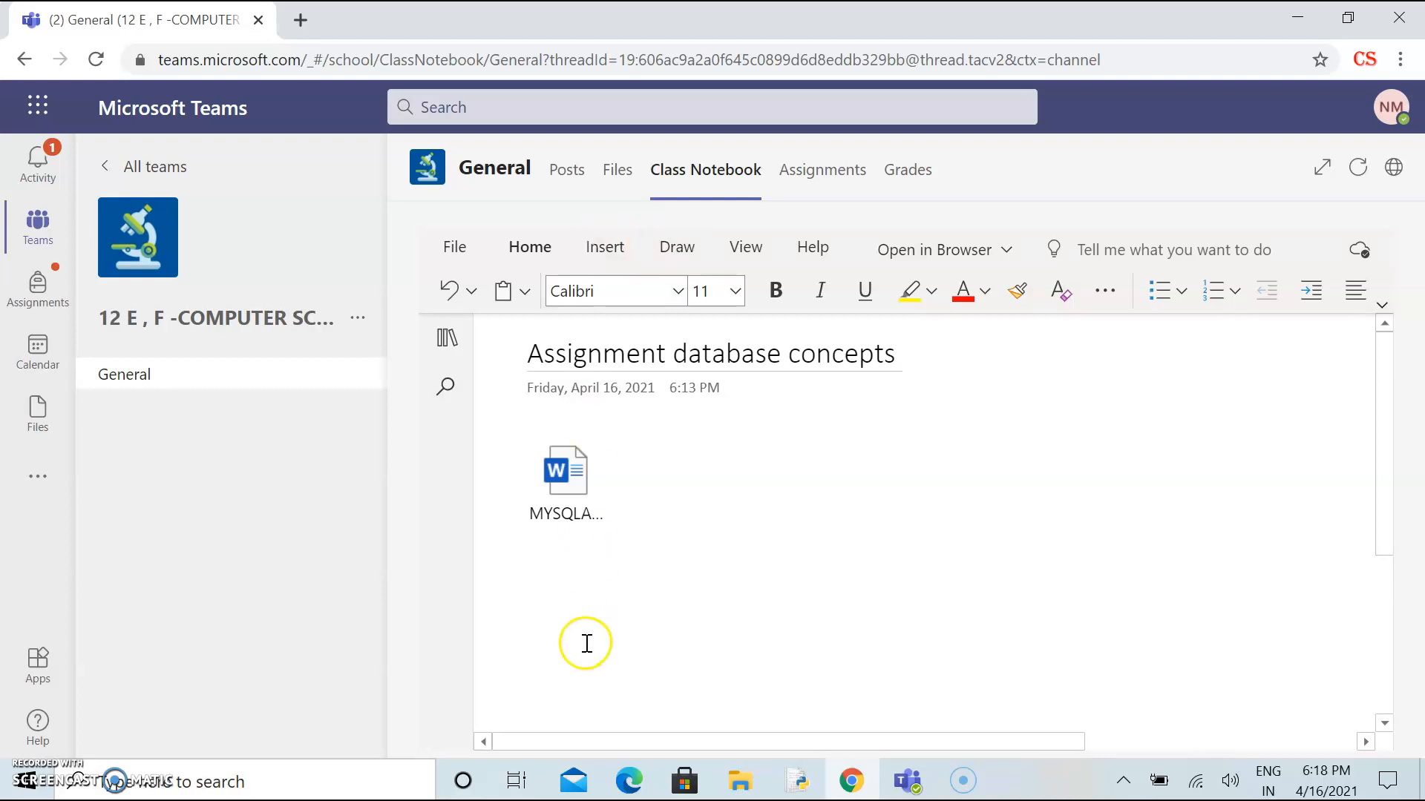
left_click(609, 250)
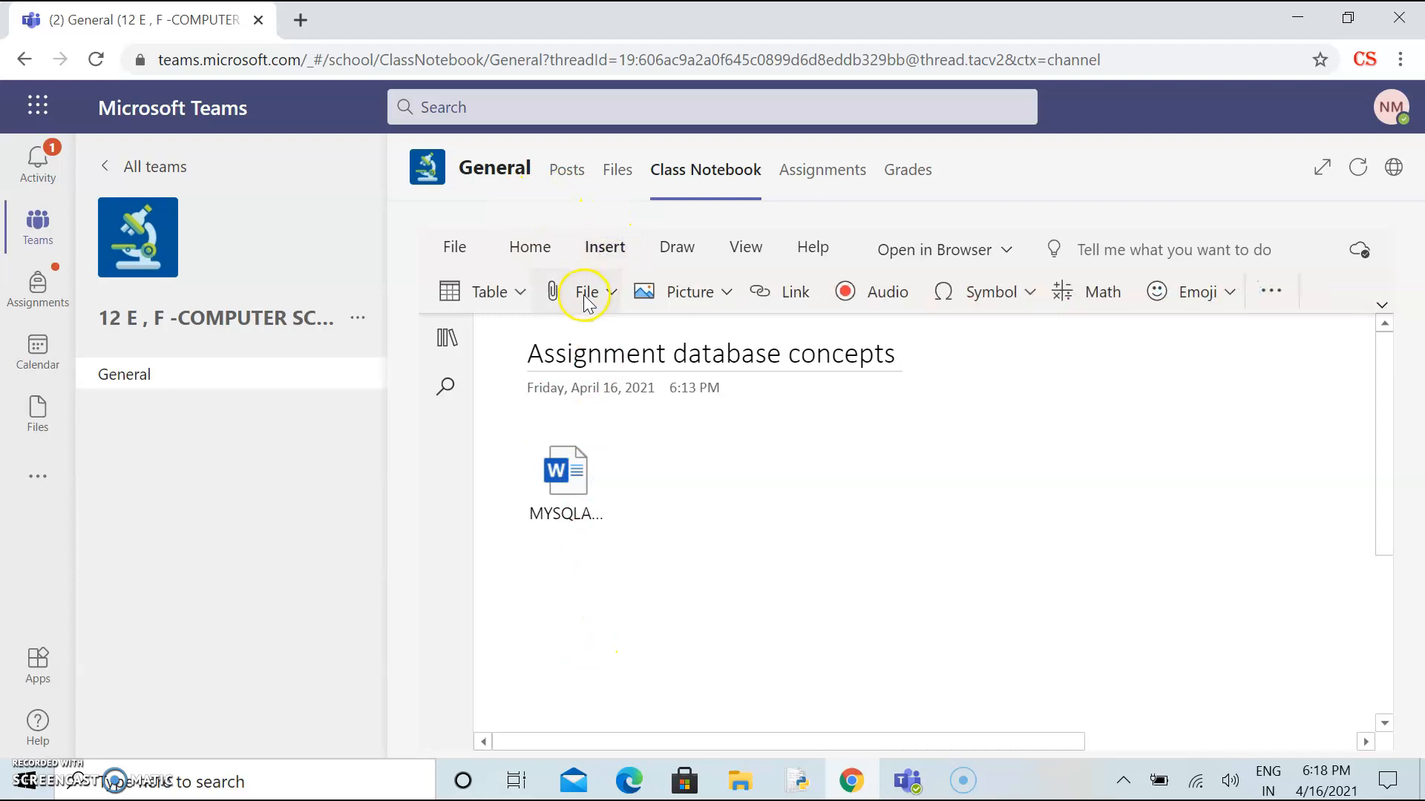
left_click(590, 297)
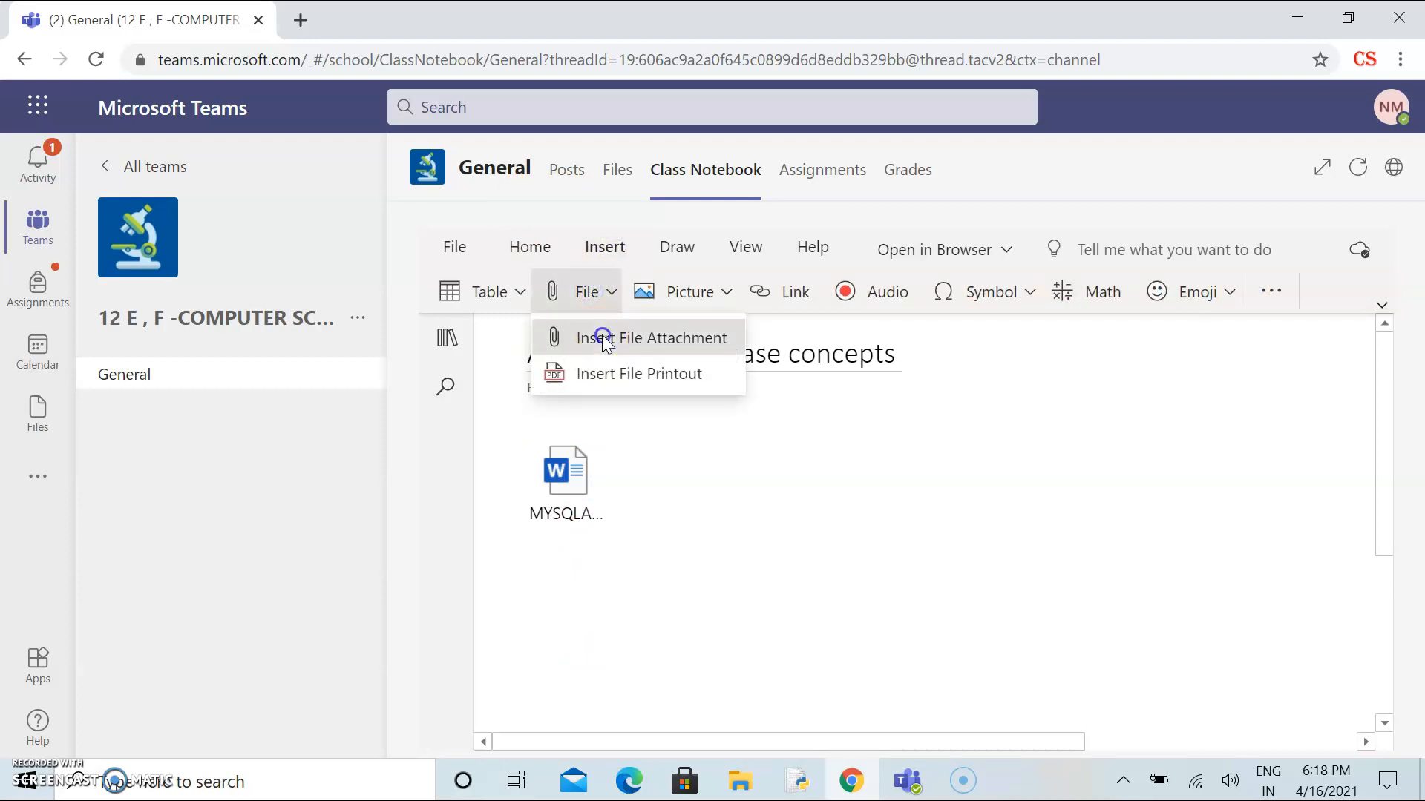
left_click(605, 339)
left_click(831, 512)
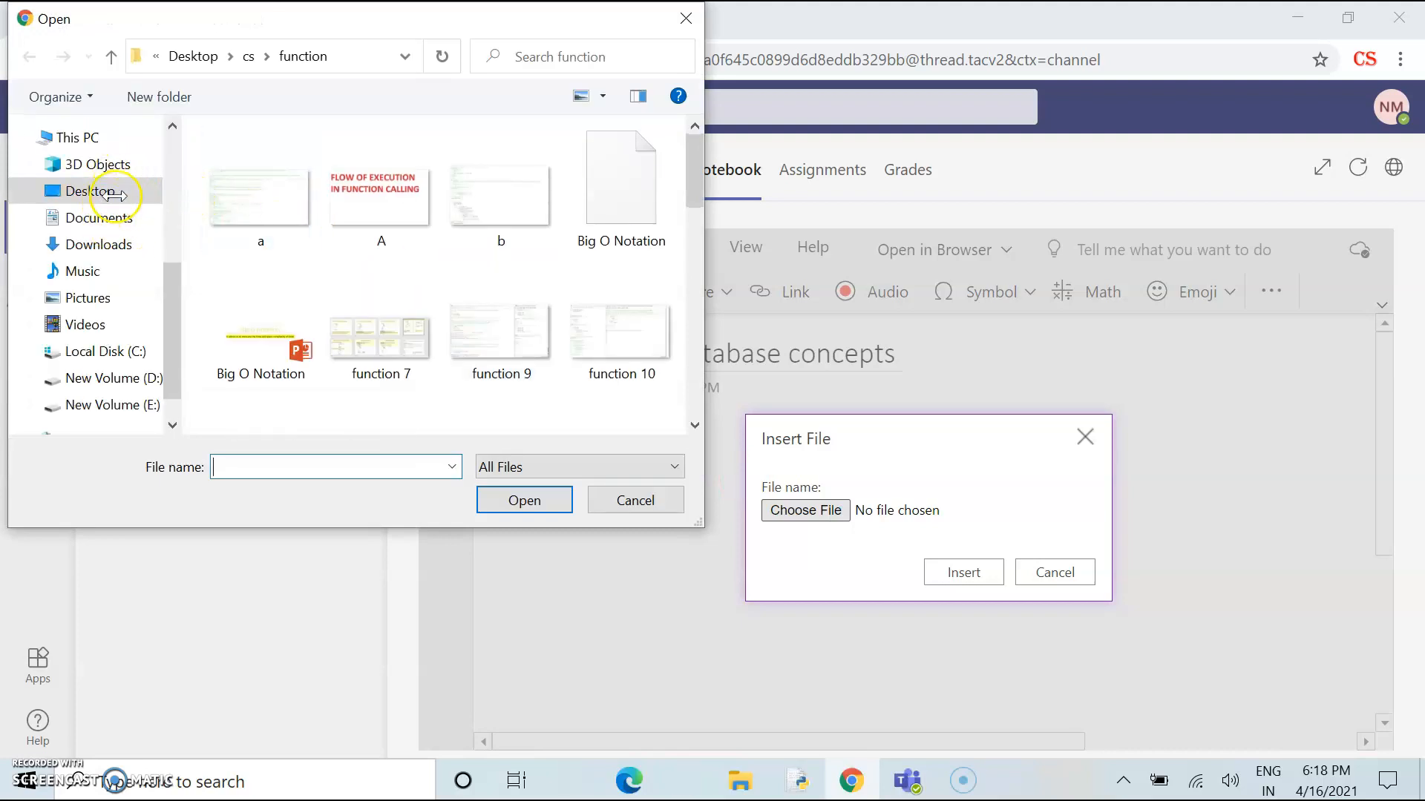
left_click(115, 193)
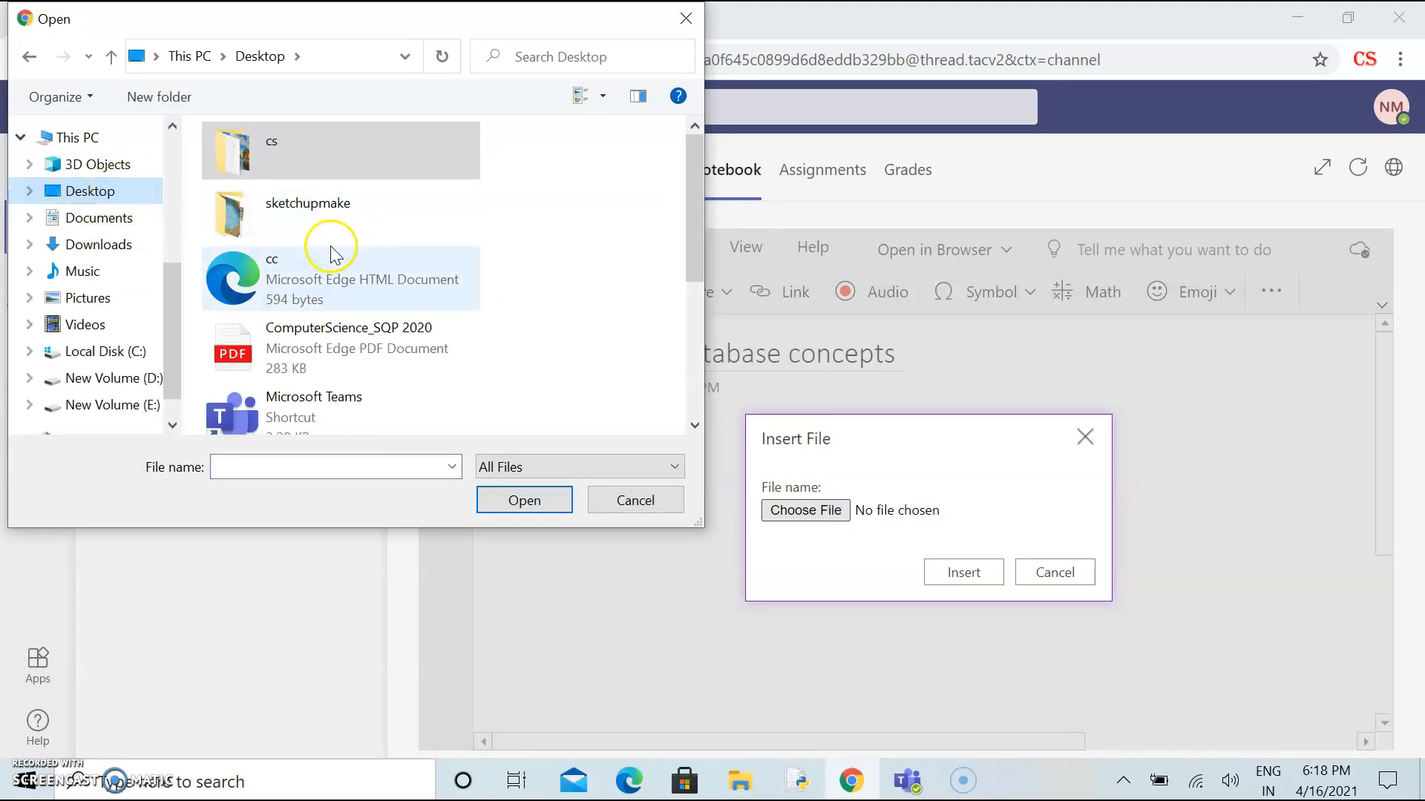
left_click(302, 149)
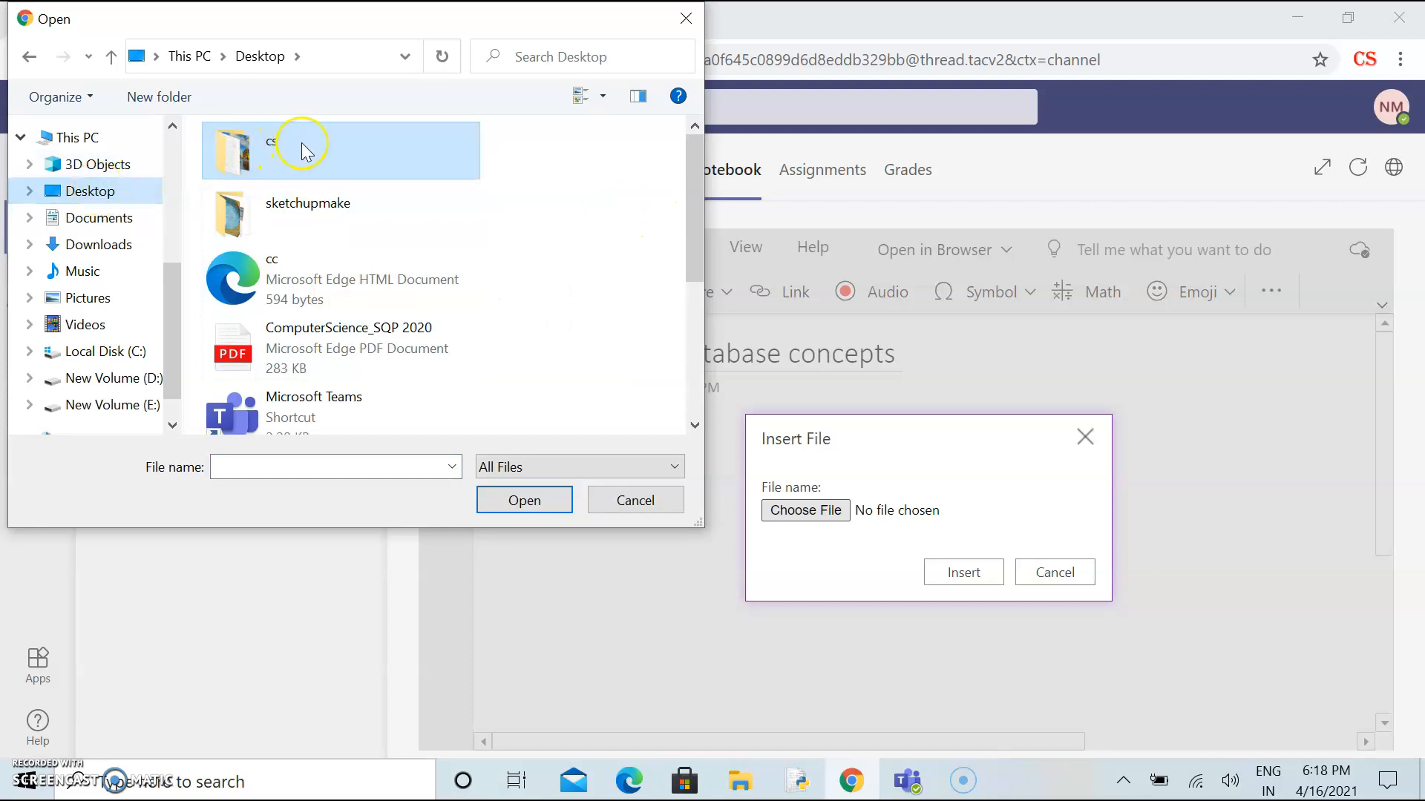
double_click(303, 147)
double_click(309, 188)
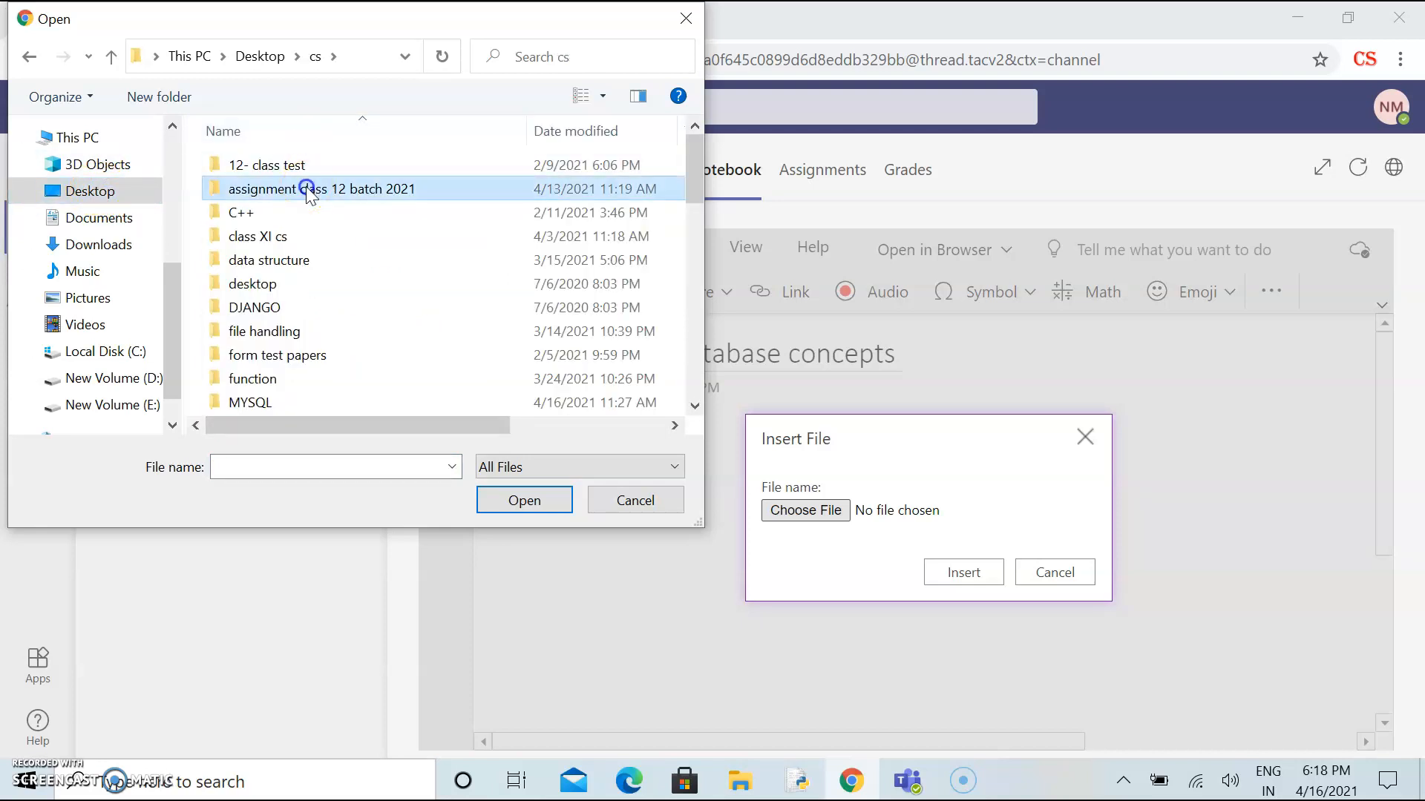
left_click(328, 168)
left_click(528, 500)
left_click(972, 573)
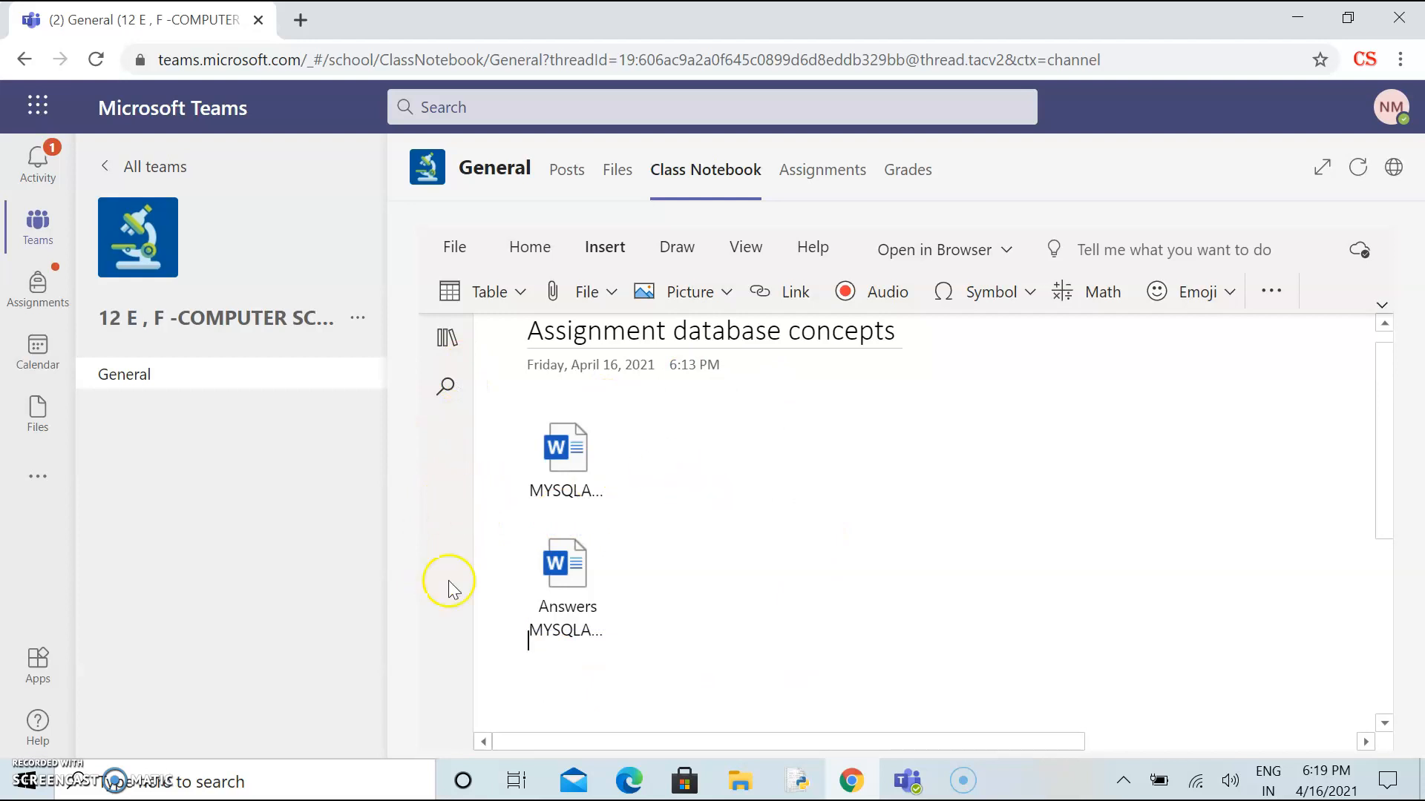
Switch to the teacher's Teams desktop app and open the assignments list of the 12 E , F -COMPUTER SCIENCE team
left_click(907, 792)
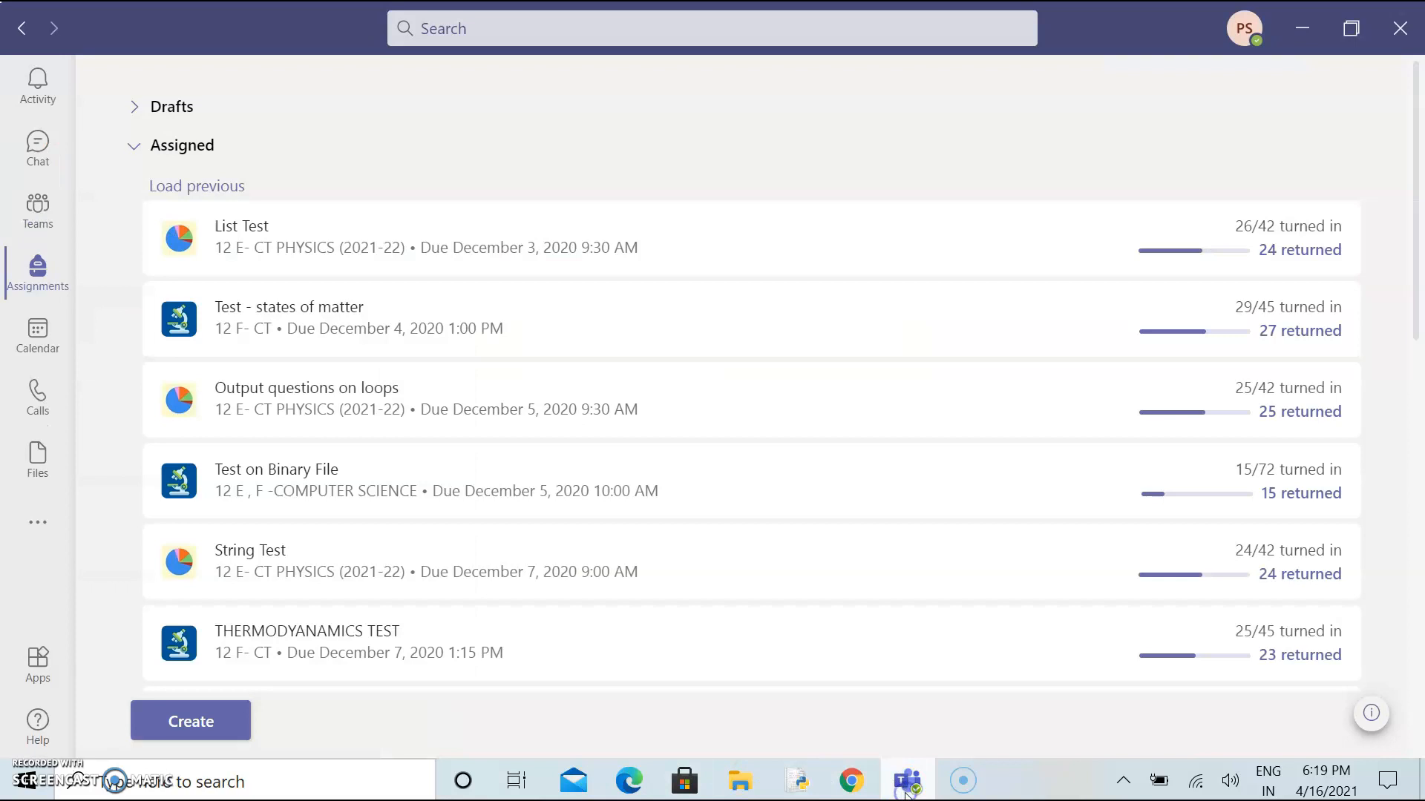
left_click(40, 222)
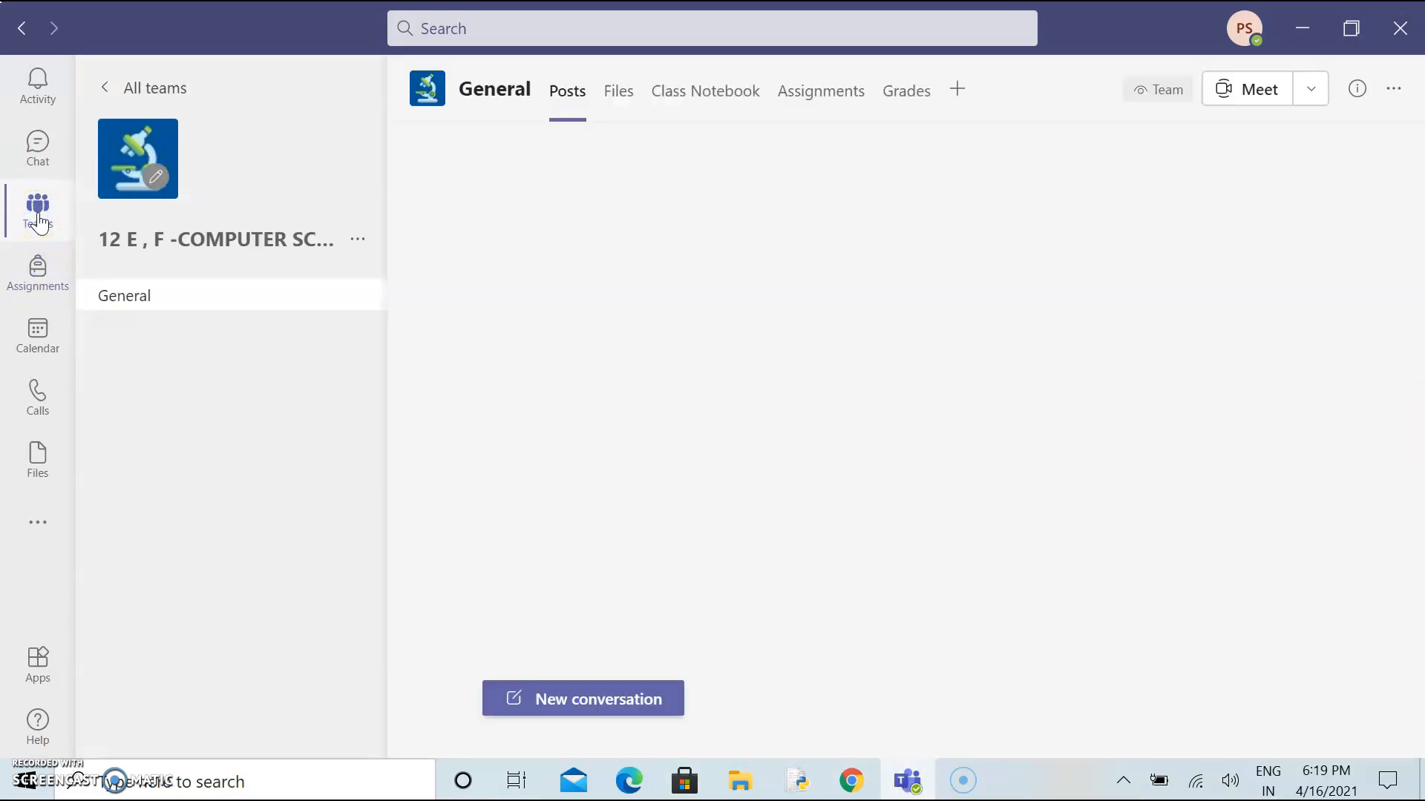
left_click(713, 92)
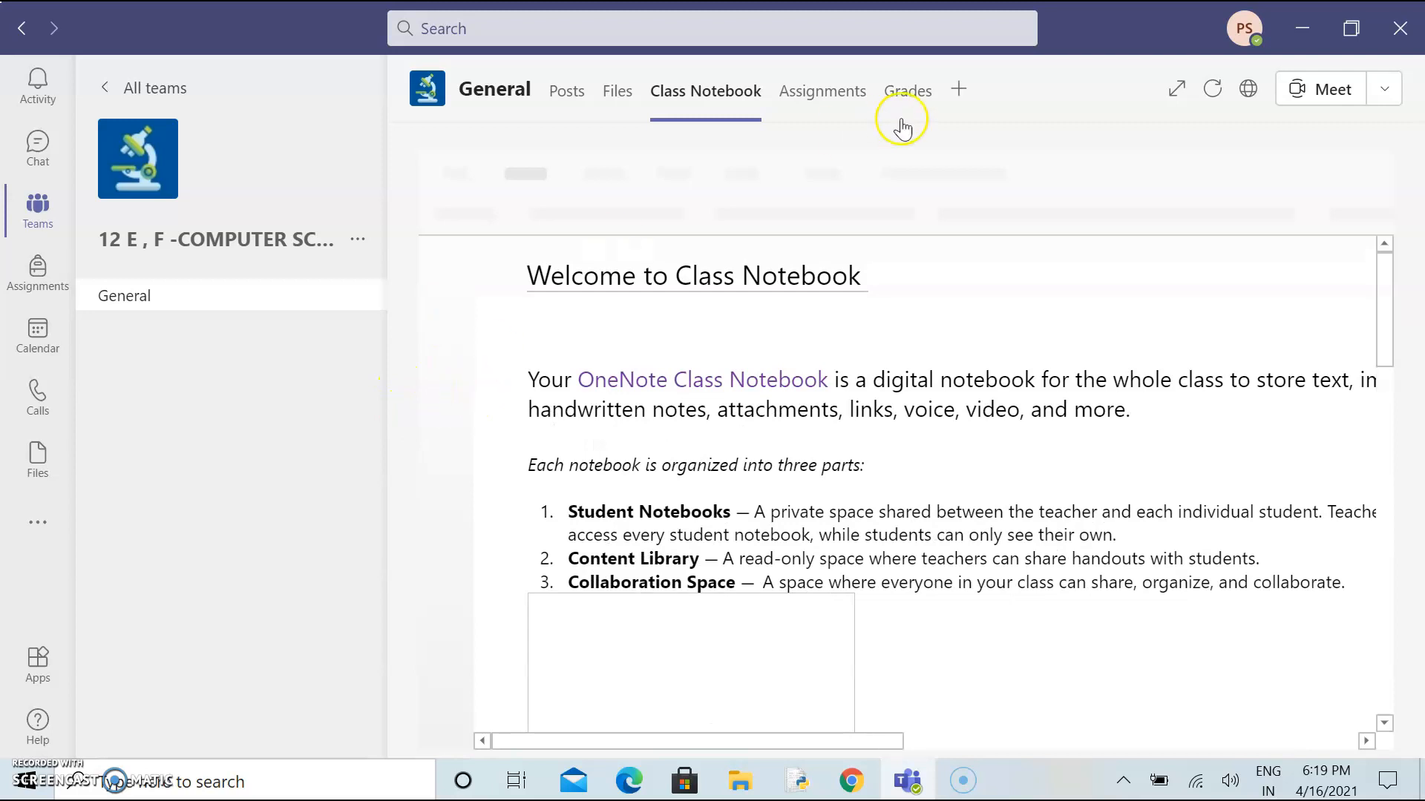
left_click(838, 93)
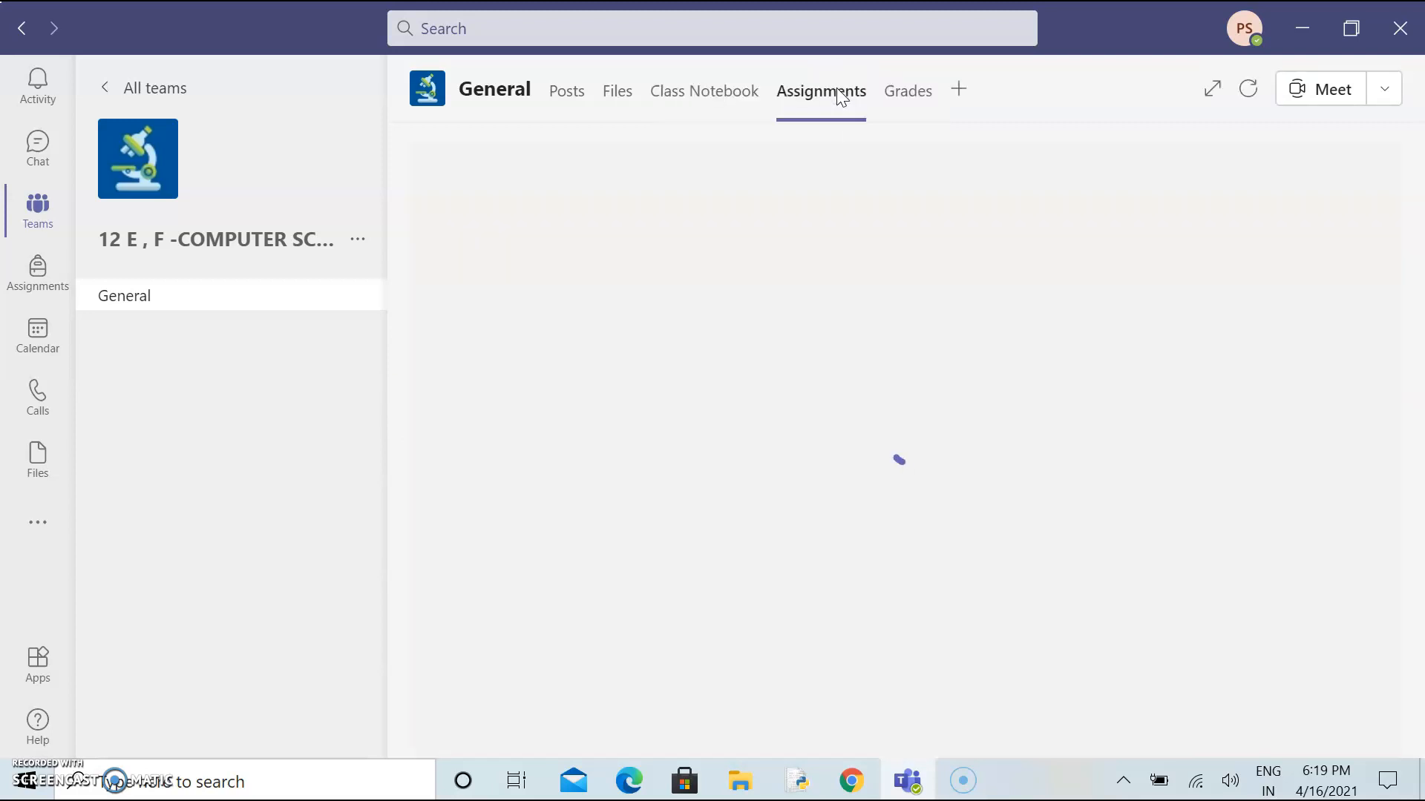
left_click(460, 592)
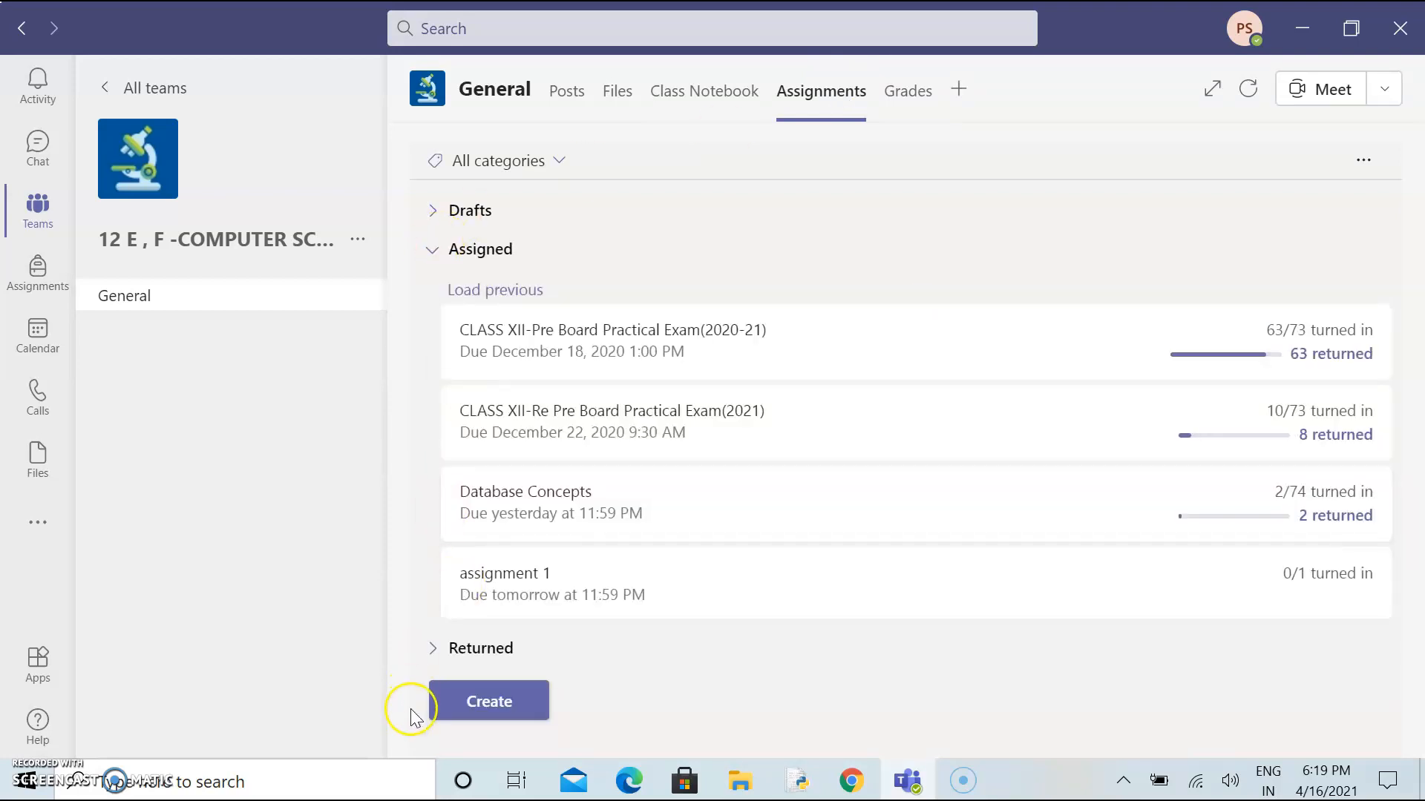
Open the student's work for "assignment 1" and check the Answers file on the notebook page
left_click(551, 591)
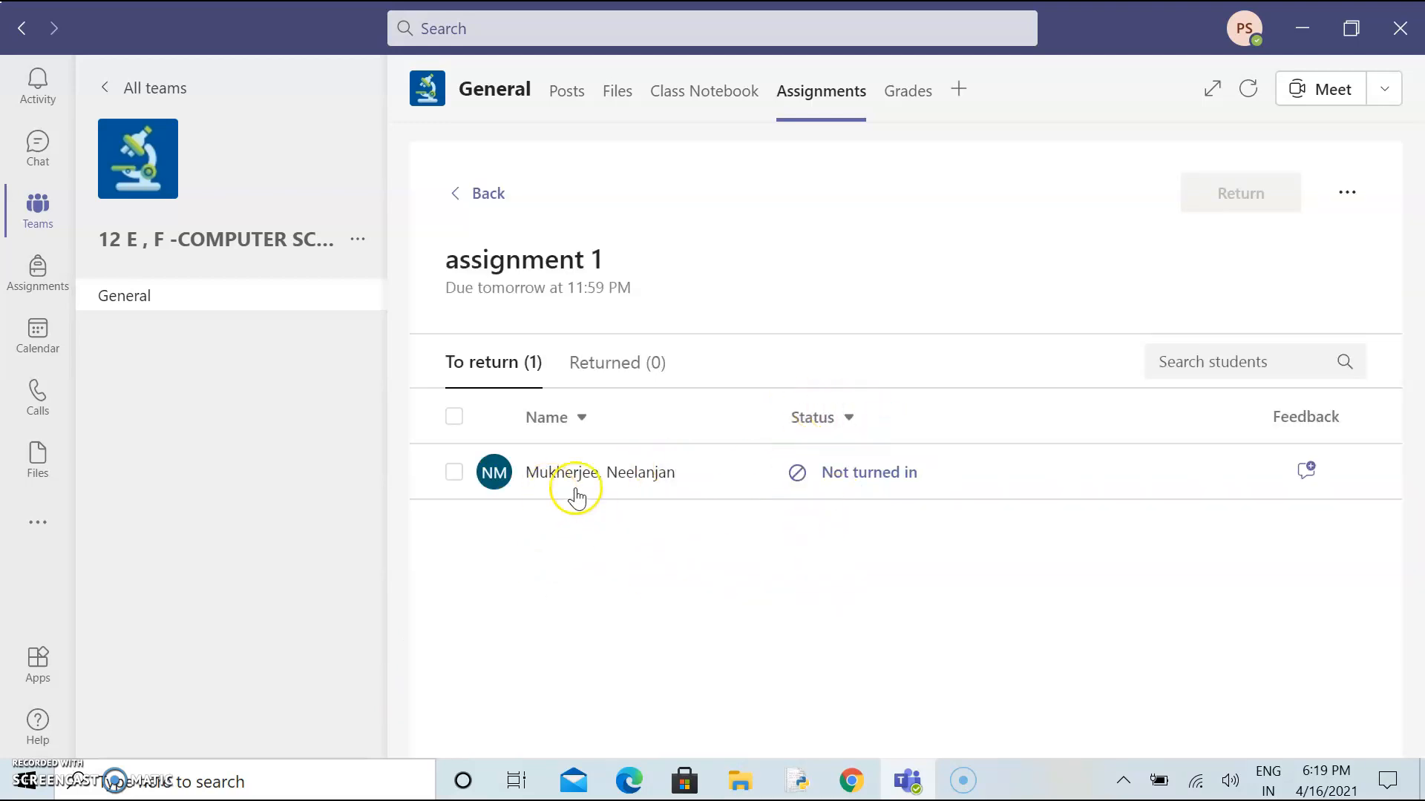
left_click(871, 475)
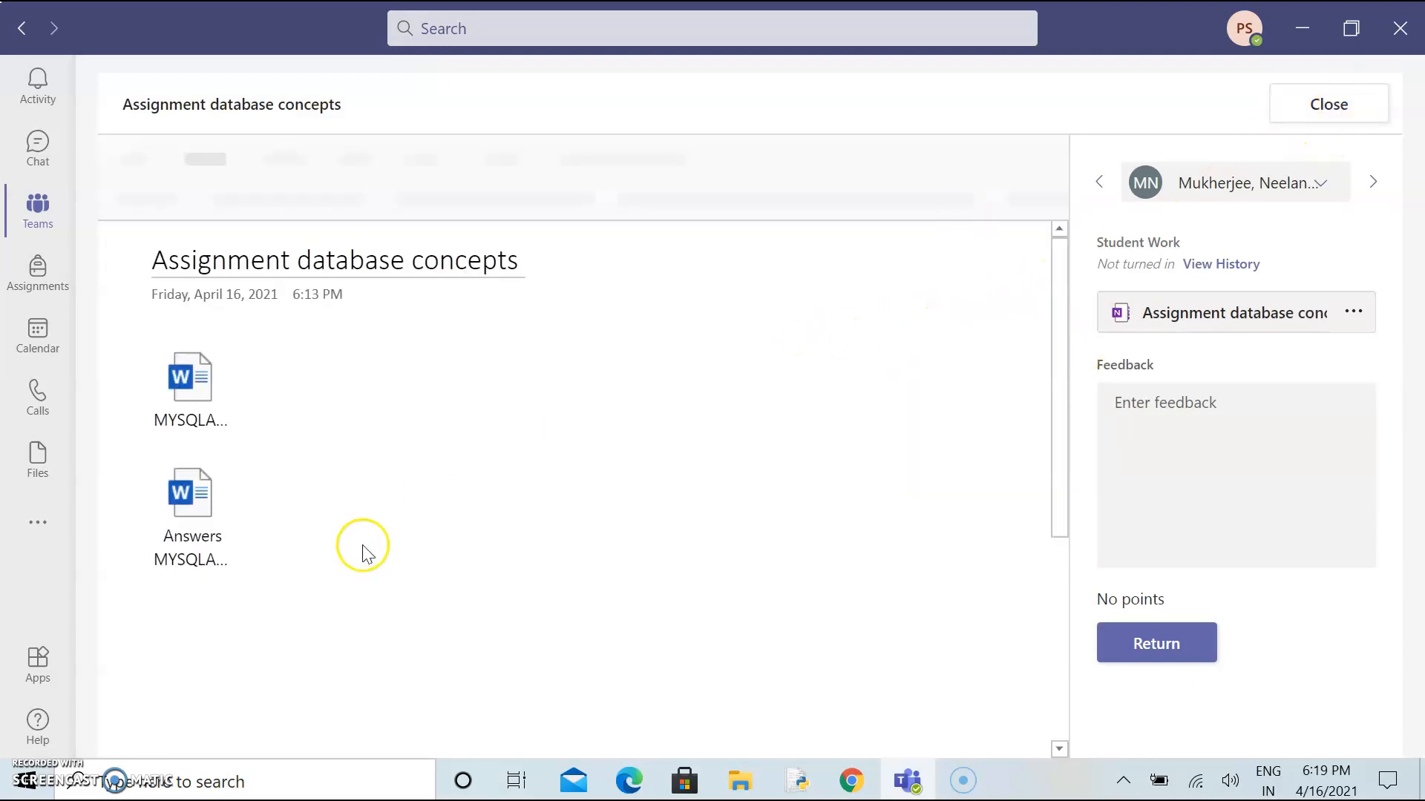
left_click(230, 545)
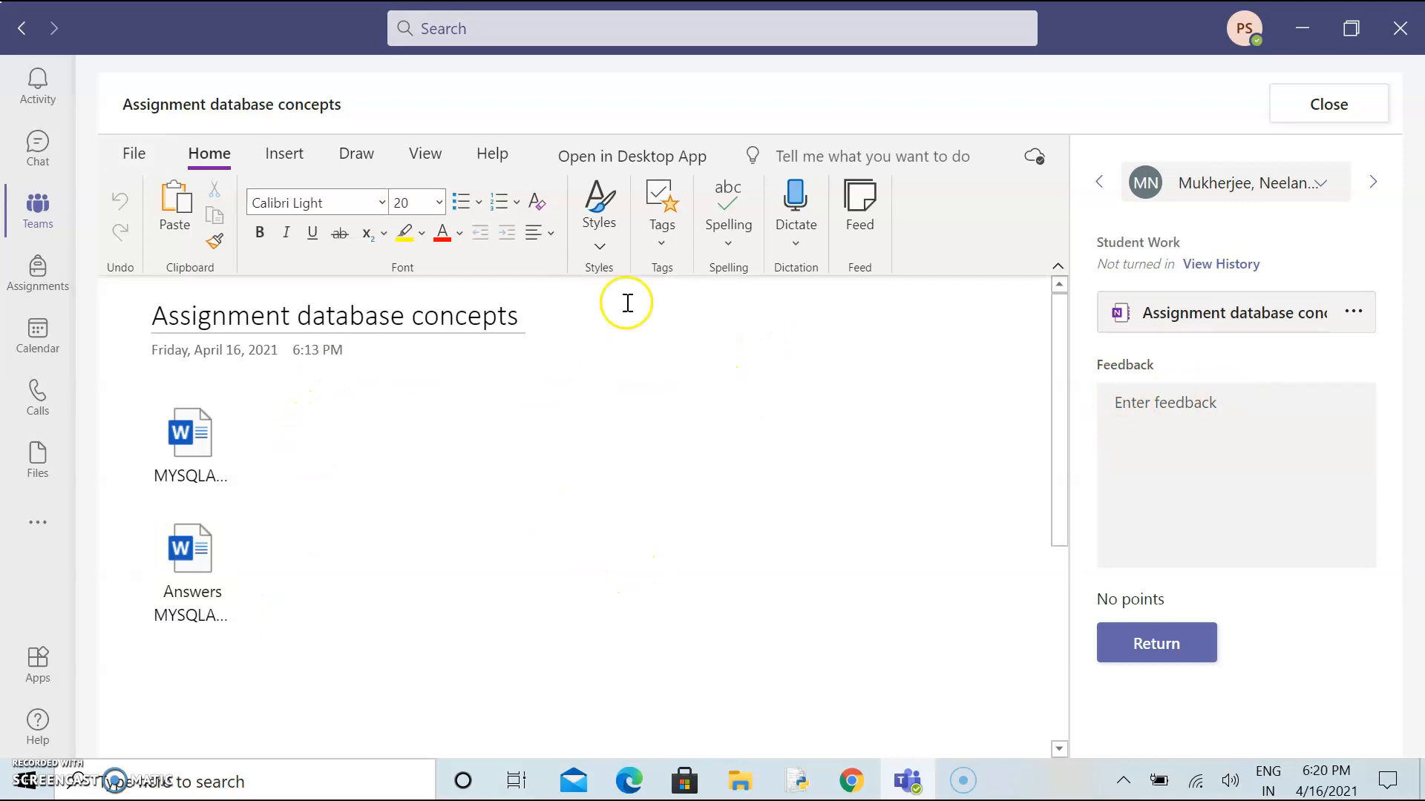
Enter the feedback "well done" and return the work to the student
left_click(1173, 444)
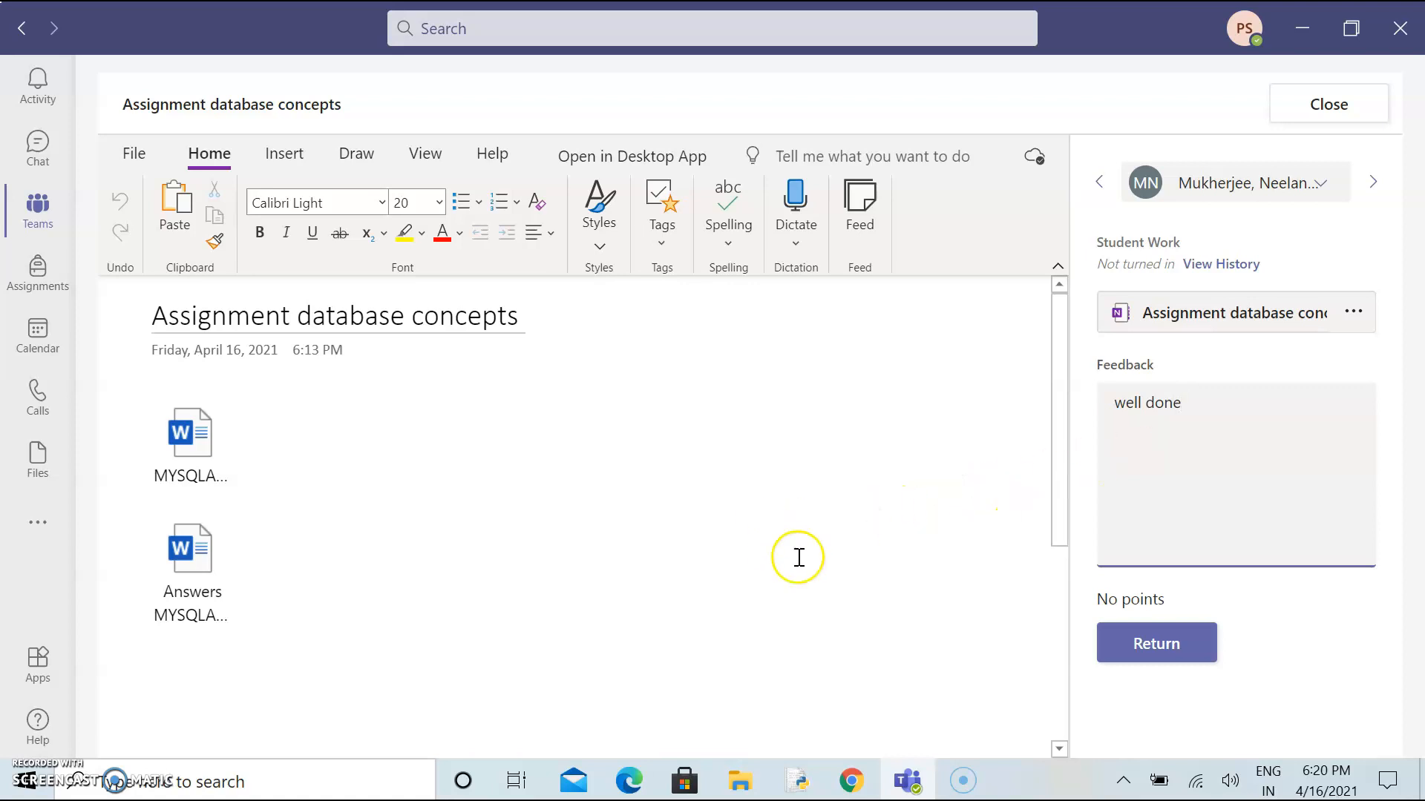
left_click(1178, 638)
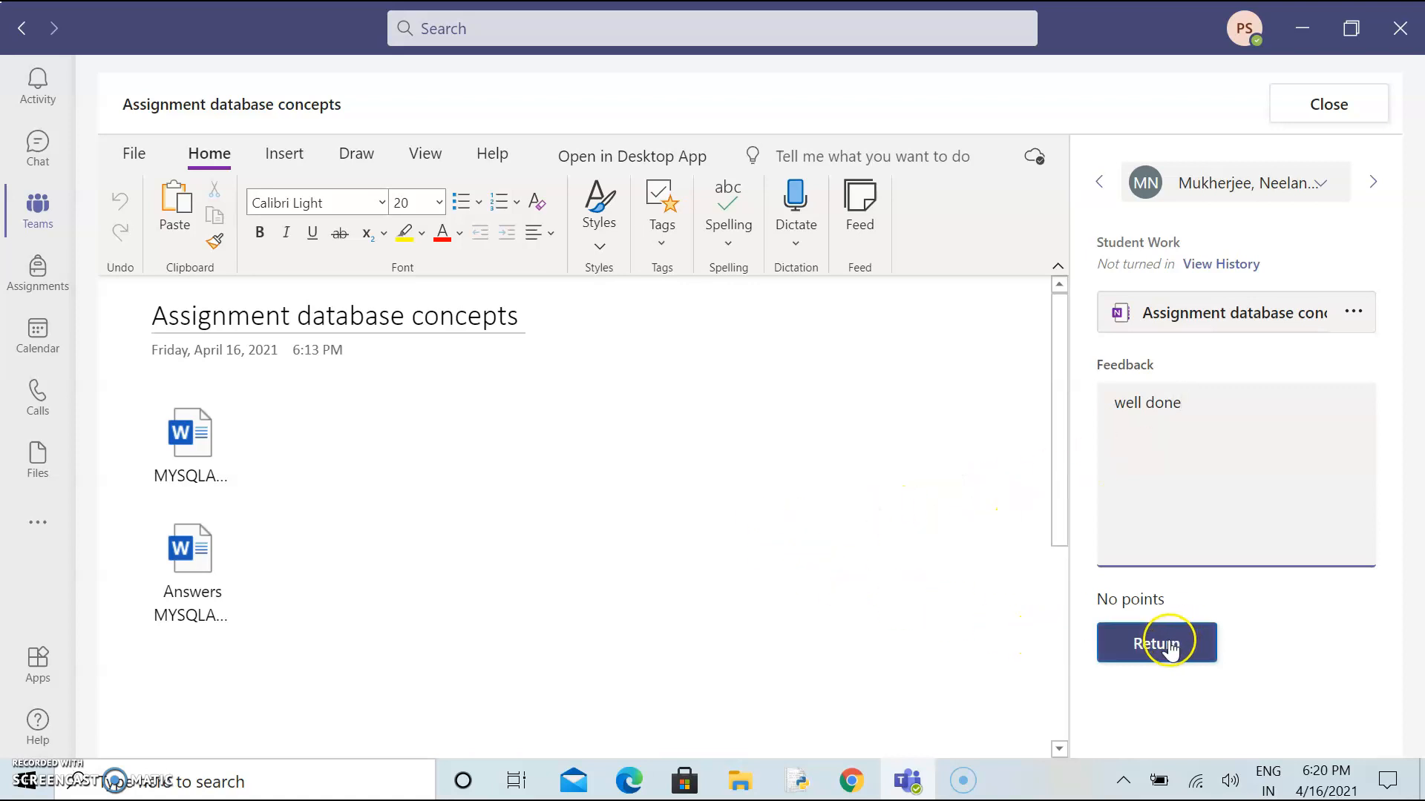
left_click(1169, 646)
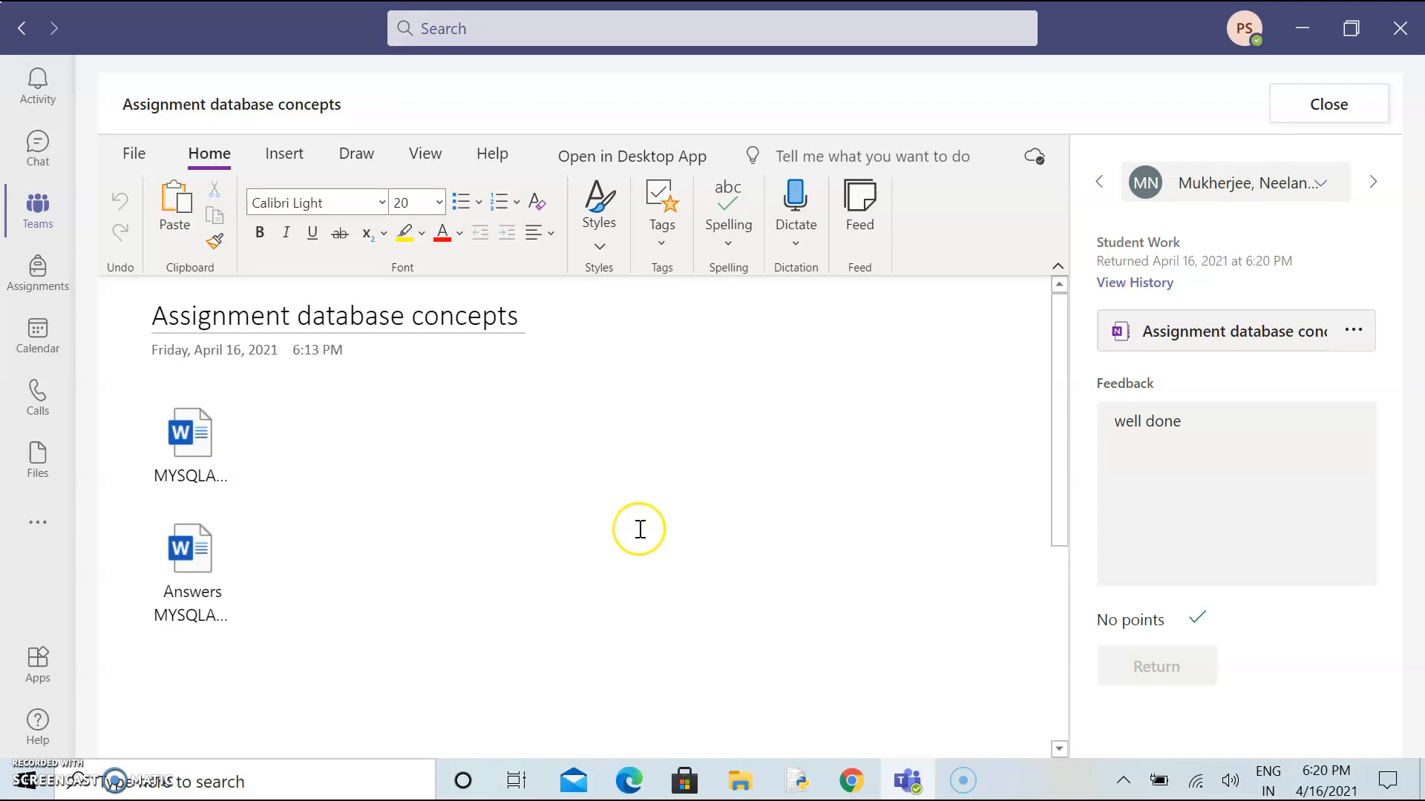
Switch to the student's Teams session in Chrome and review the "Assignment database concepts" page in the Handouts section
left_click(851, 780)
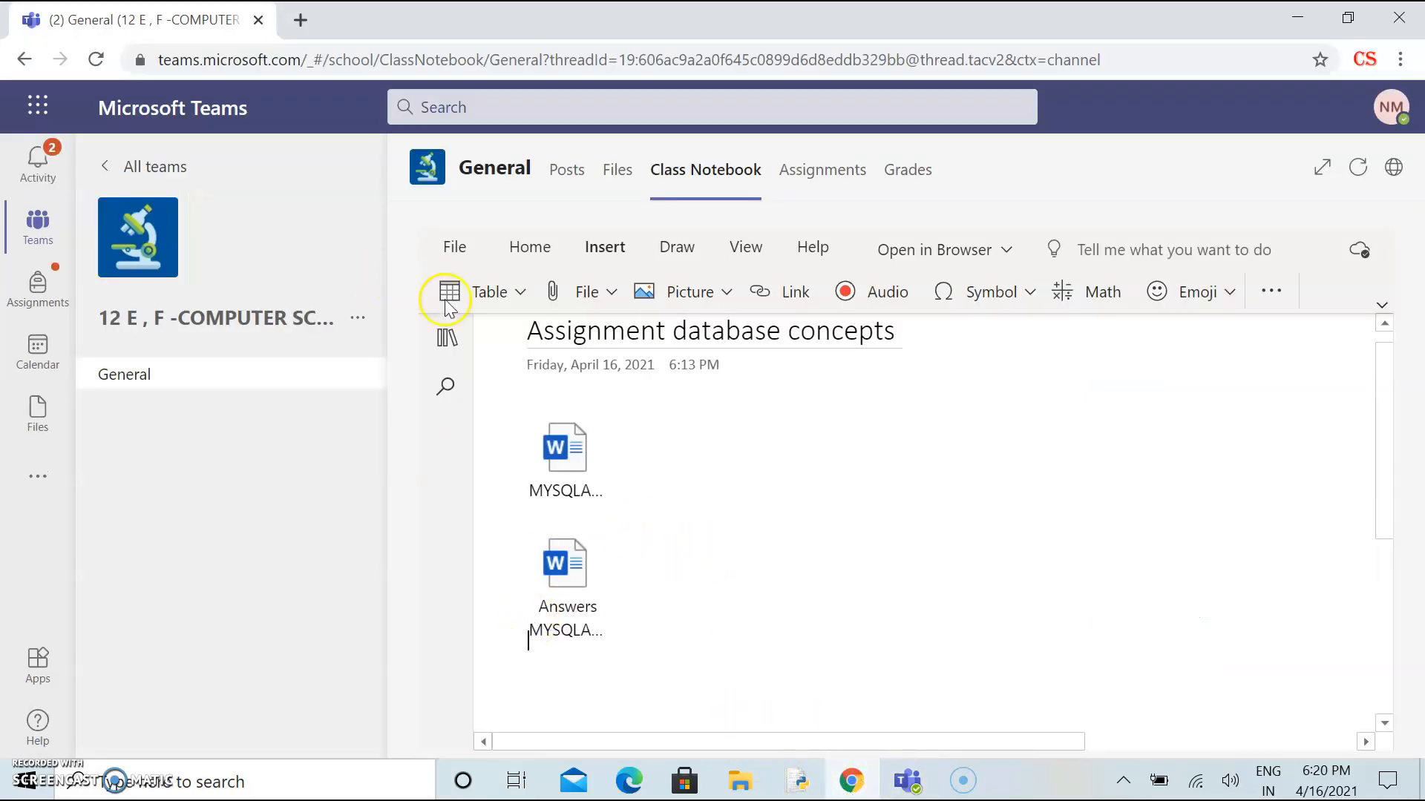
left_click(447, 338)
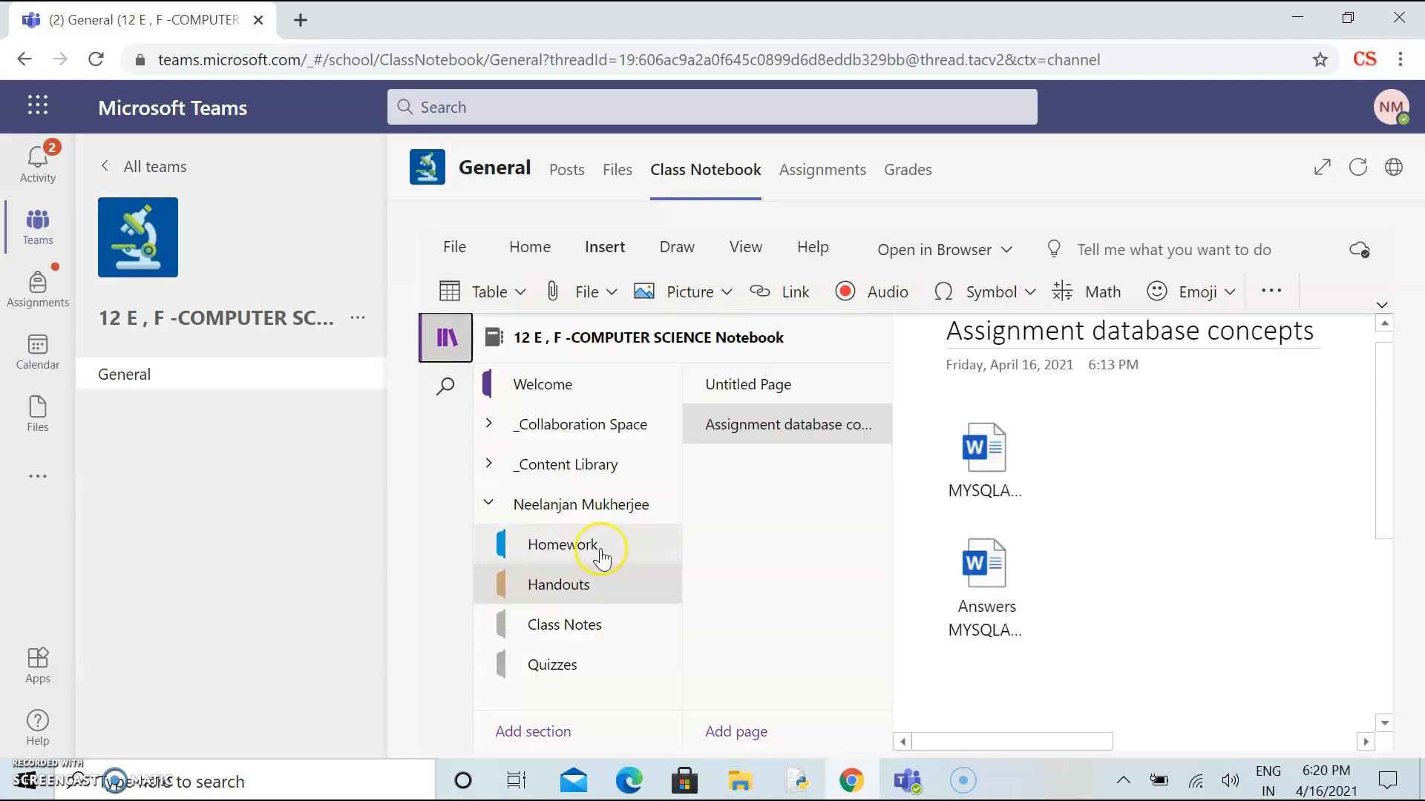
left_click(603, 591)
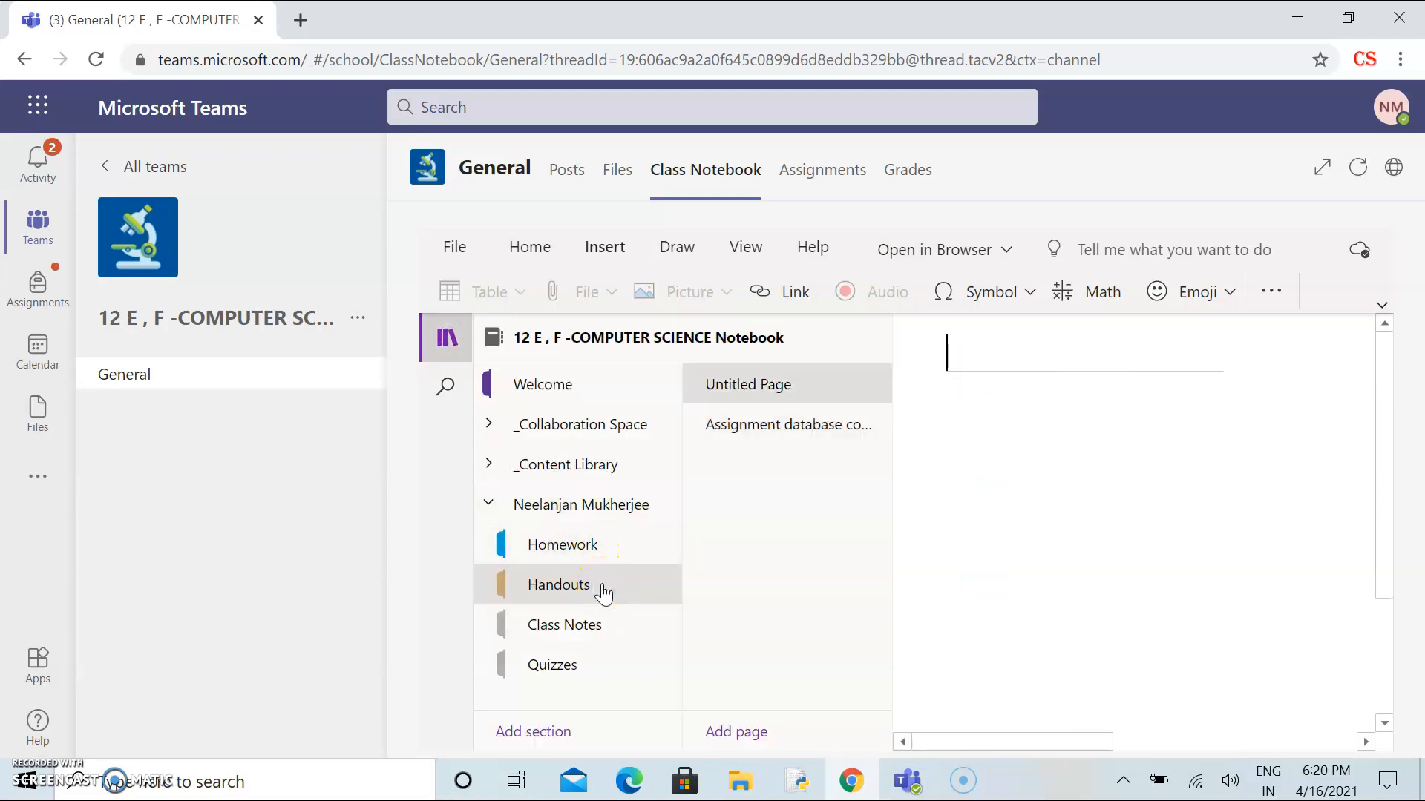
left_click(831, 424)
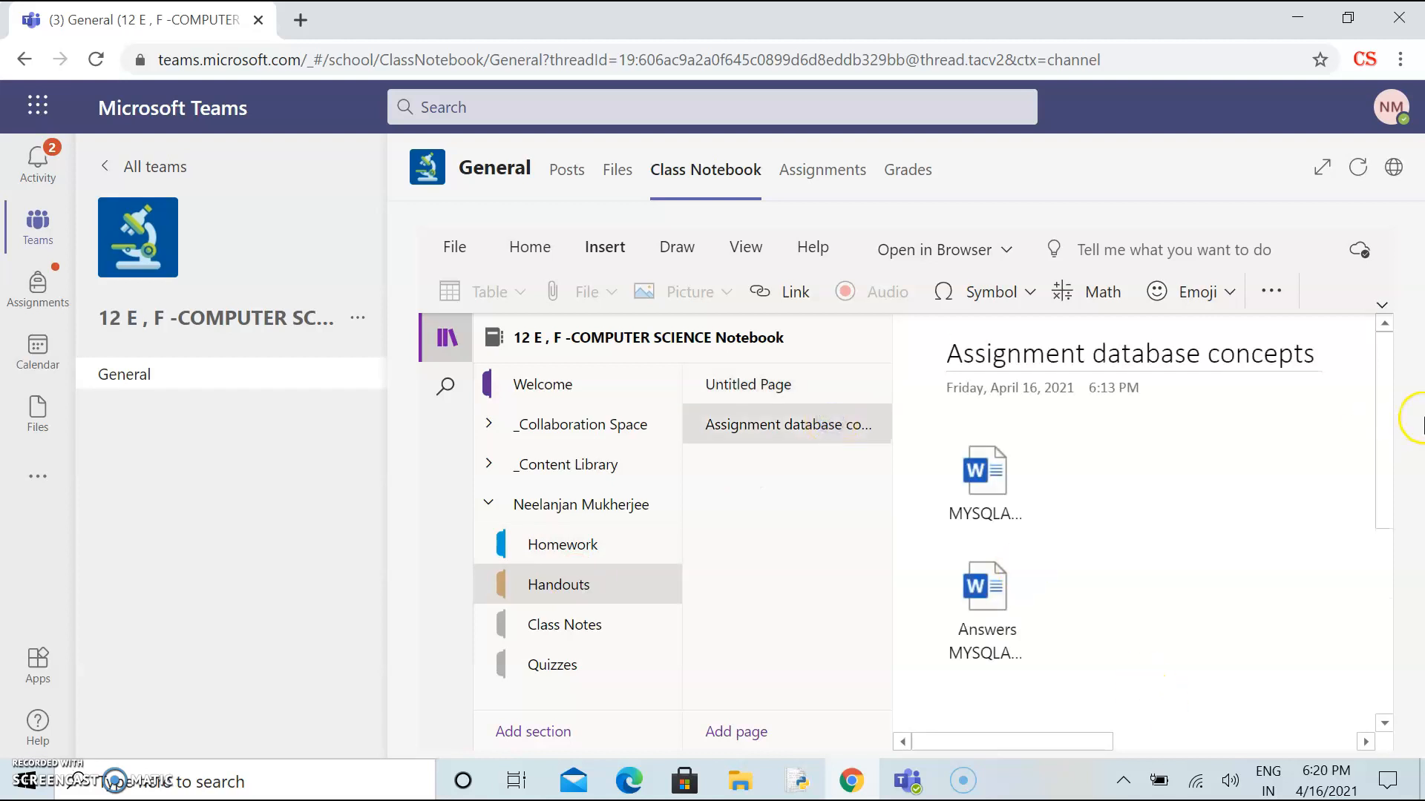
mouse_move(1381, 465)
left_mouse_down()
mouse_move(1397, 578)
mouse_move(1379, 466)
left_mouse_up()
left_click(974, 588)
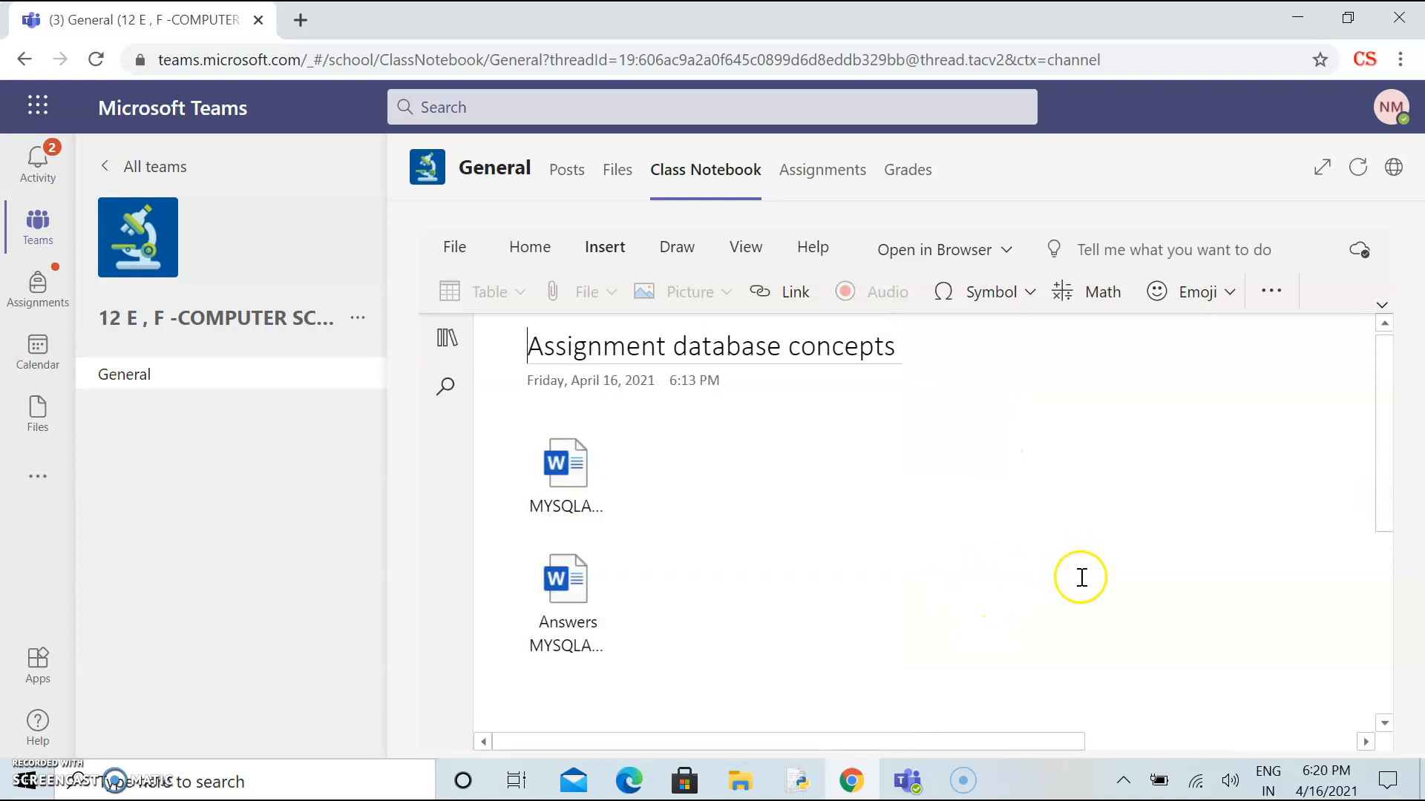
left_click_drag(1387, 452, 1391, 305)
Open "assignment 1" from the student's completed assignments in the team and check the teacher's feedback
left_click(835, 181)
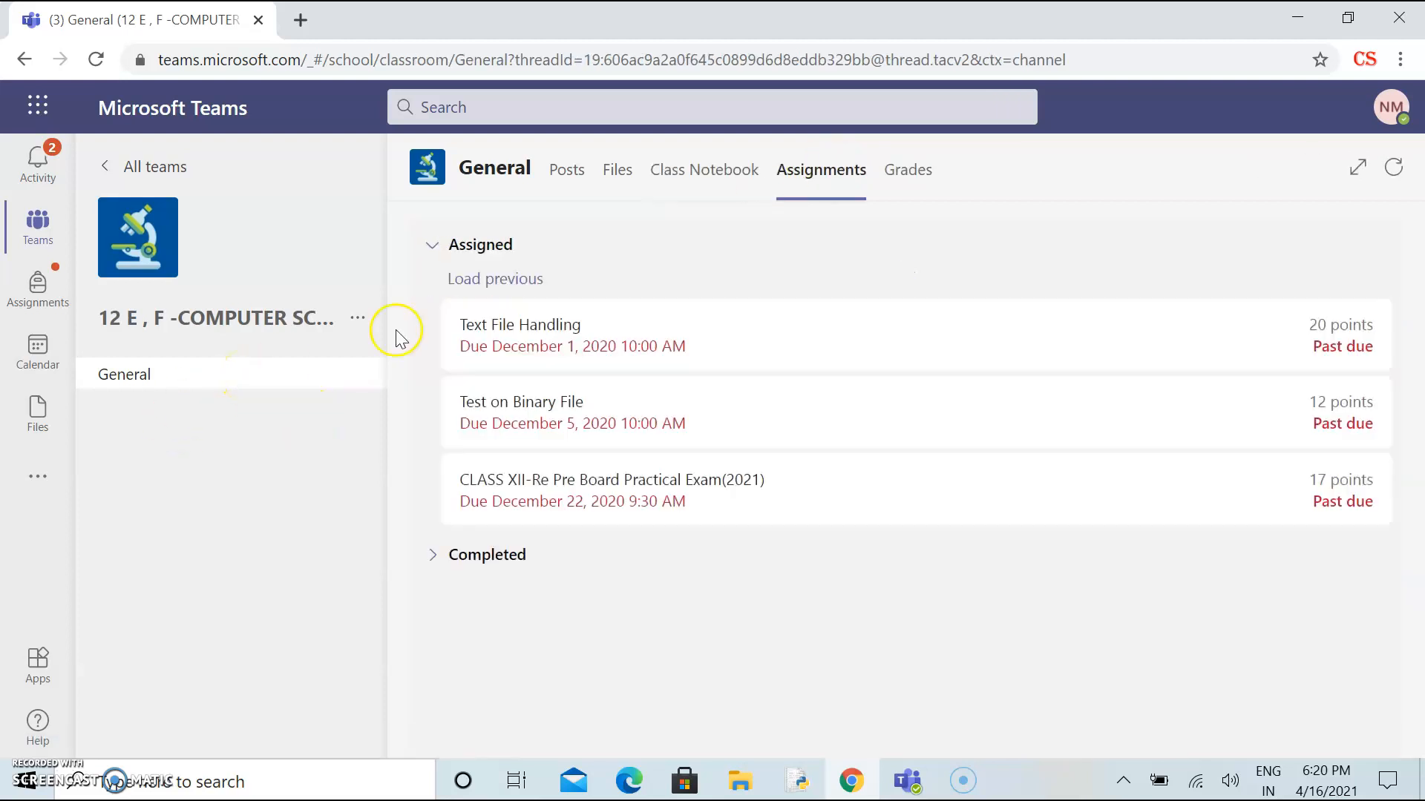
left_click(433, 555)
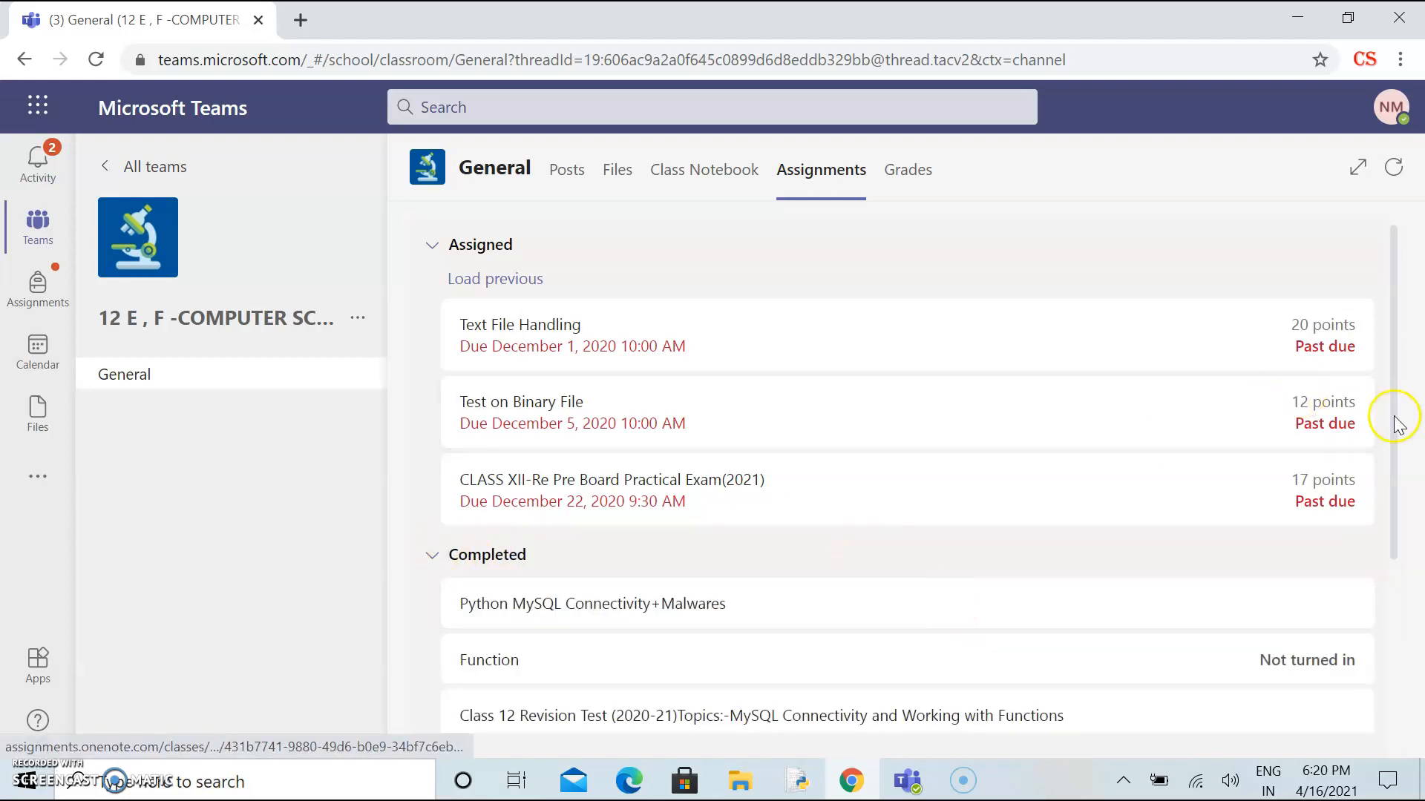
left_click_drag(1391, 423, 1409, 649)
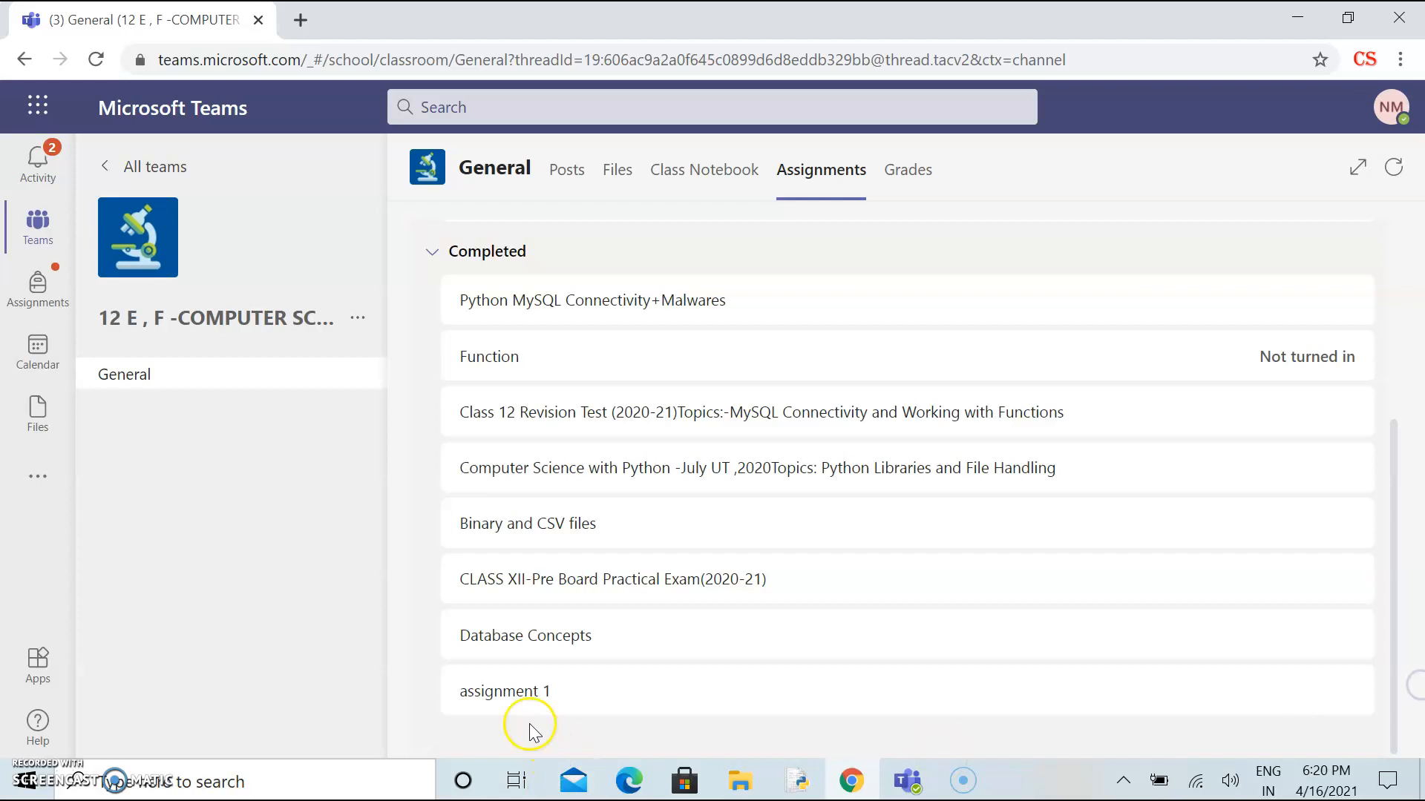
left_click(517, 686)
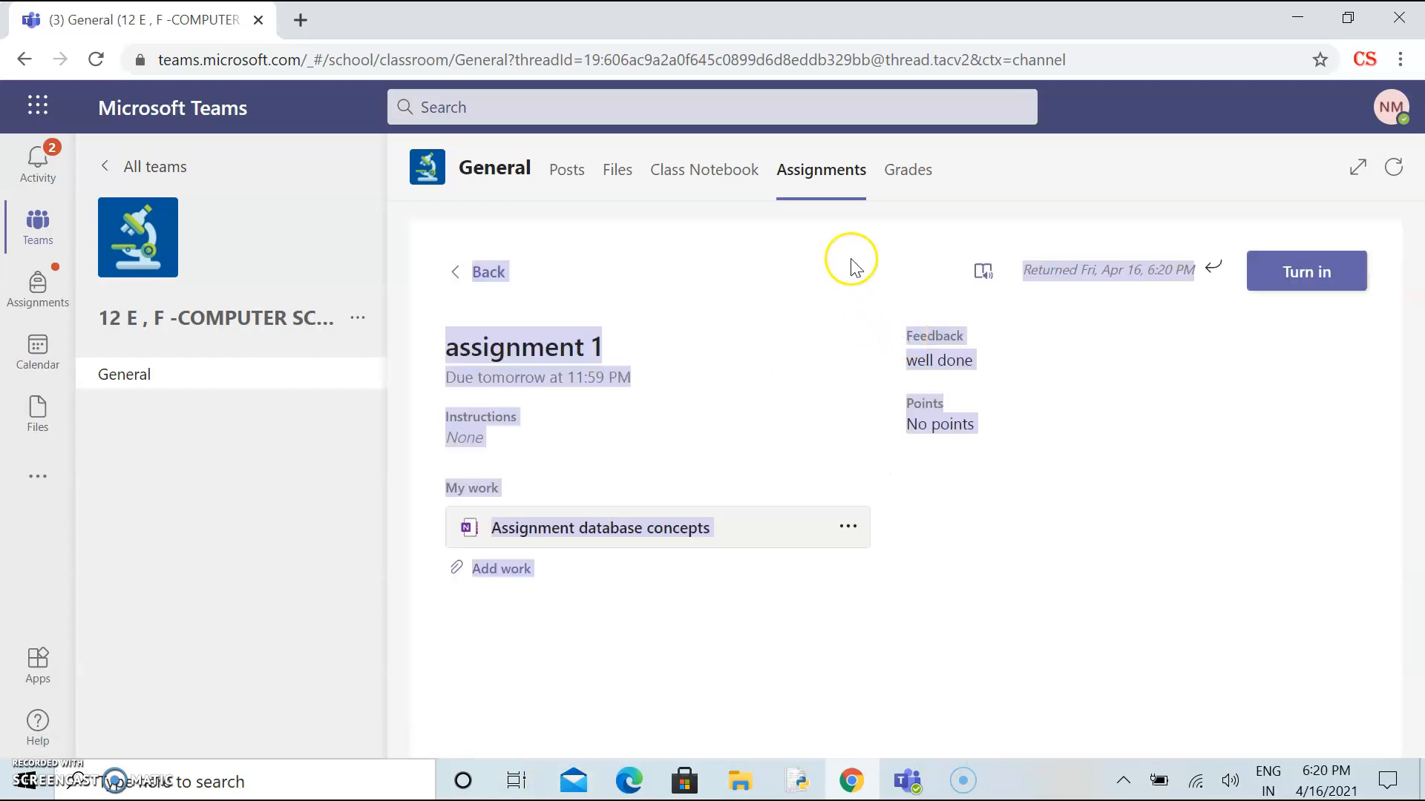
left_click(1049, 343)
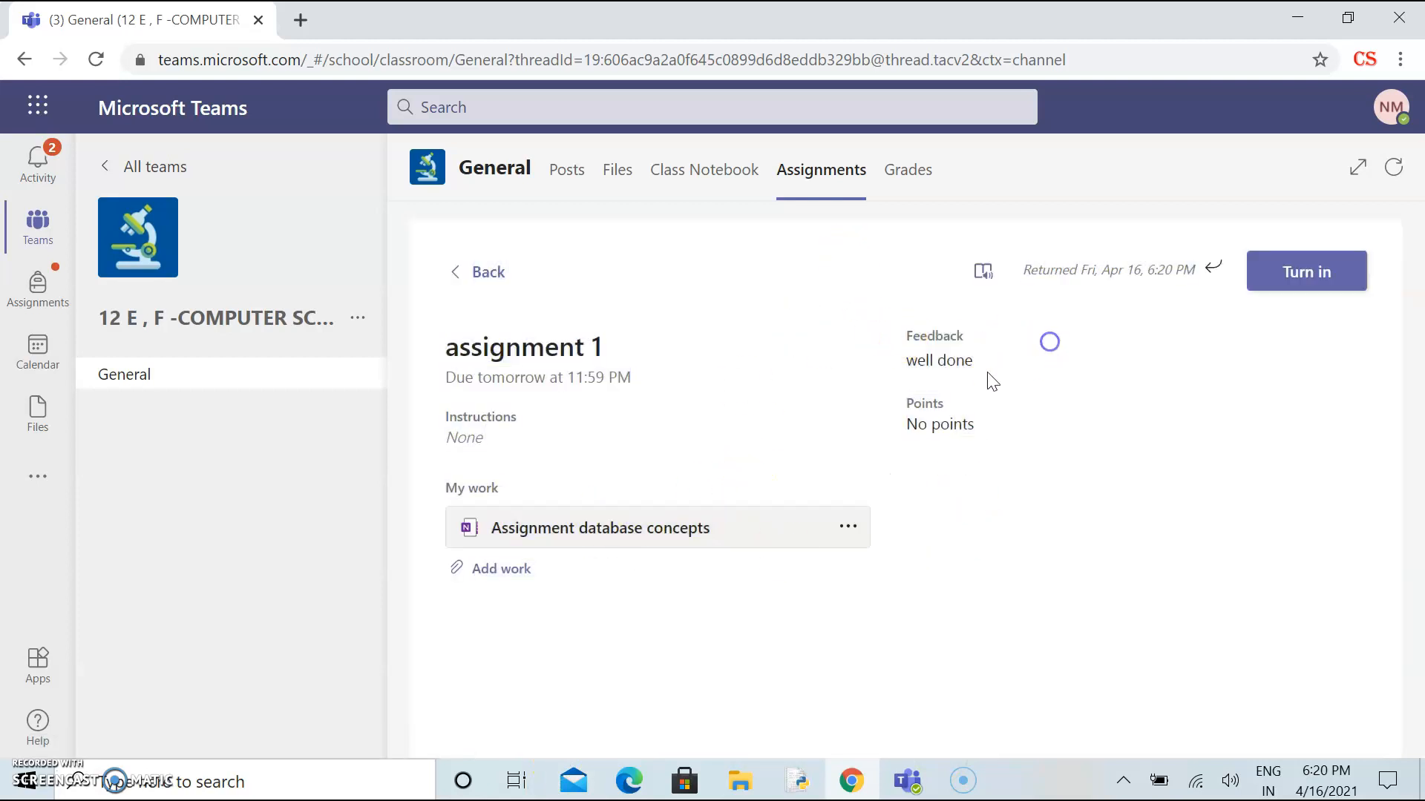